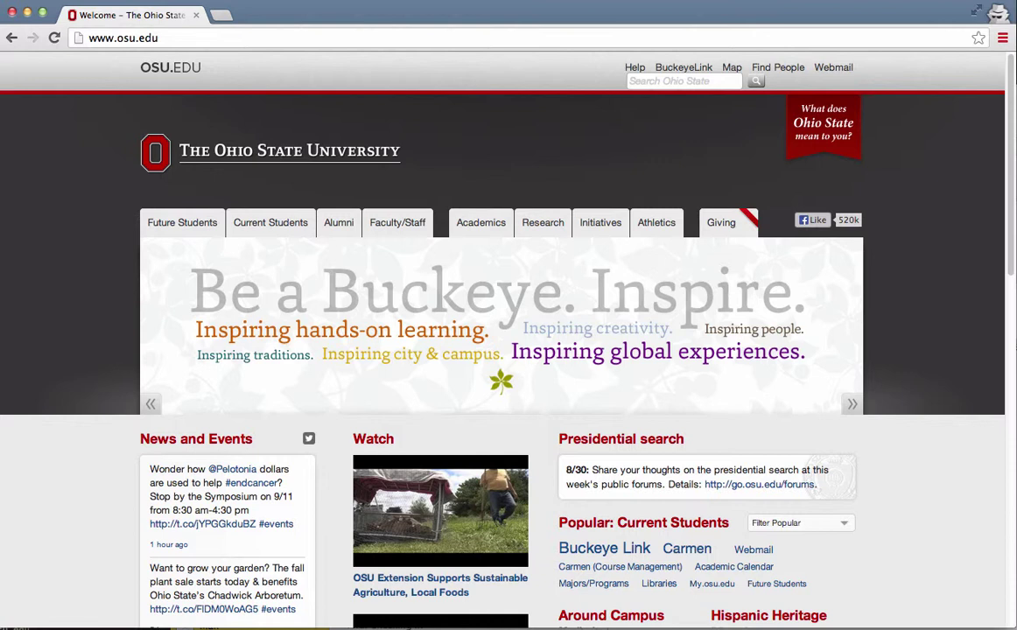
# - Load the orrp.osu.edu CITI Access Instructions page by pasting its URL into Chrome's address bar
pyautogui.click(357, 41)
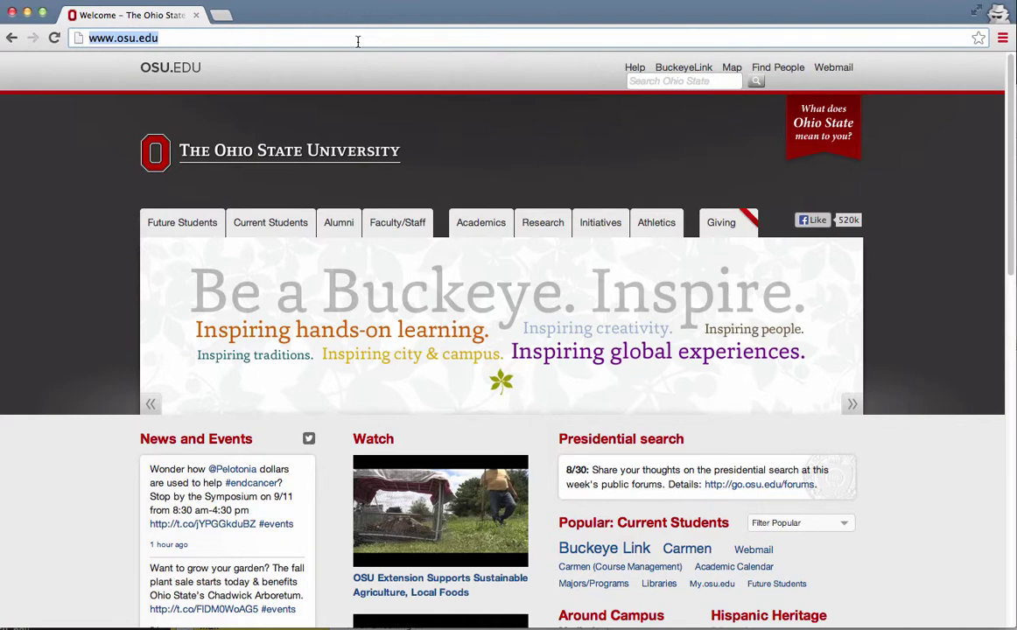
pyautogui.write('http://orrp.osu.edu/irb/training-requirements/citi/citiinstructions/')
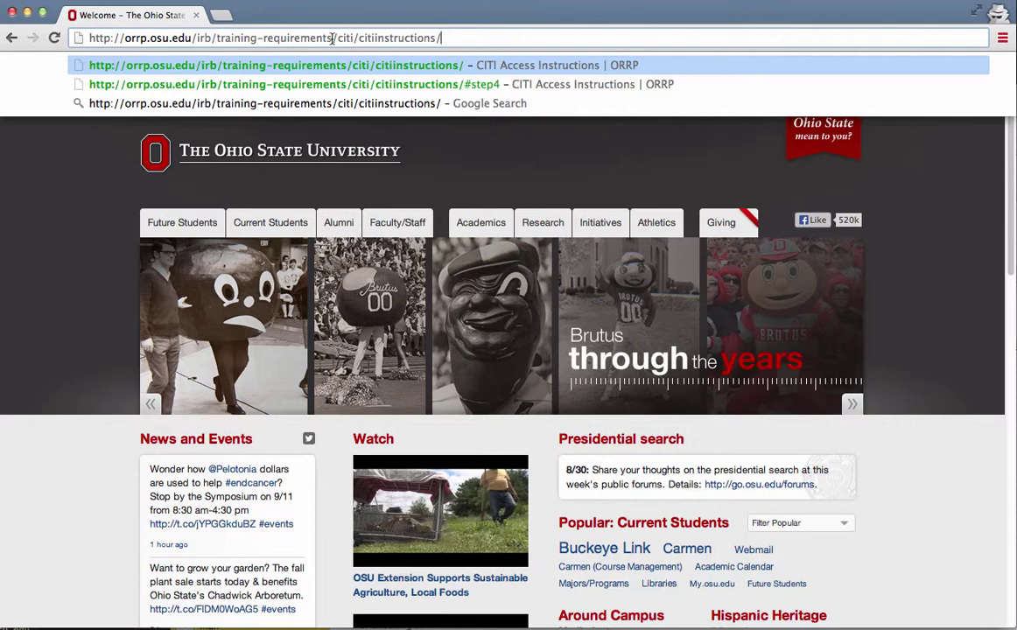
pyautogui.press('Return')
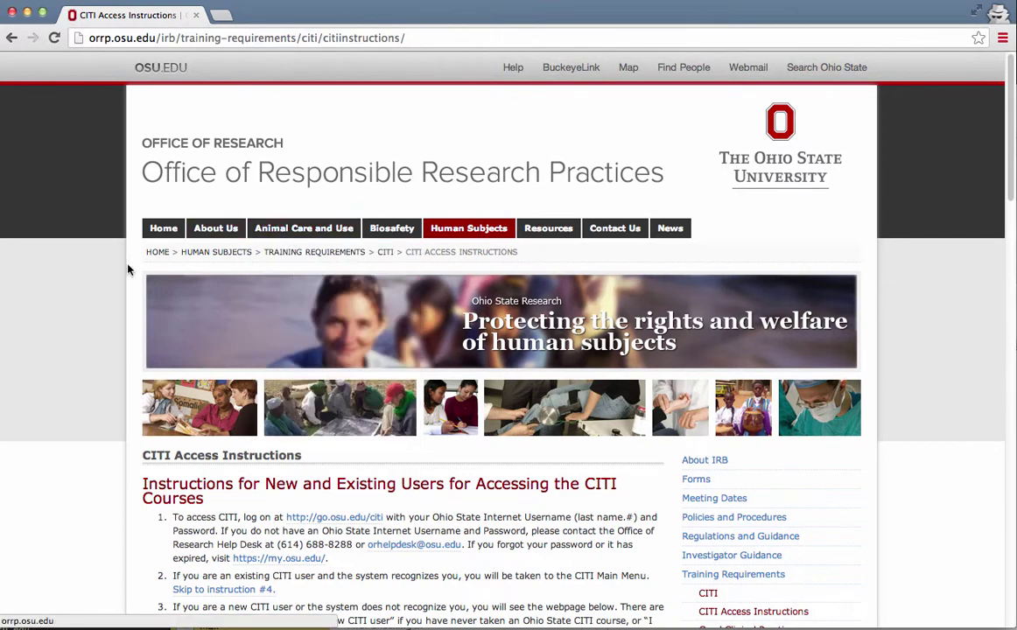
pyautogui.scroll(-2, 98, 313)
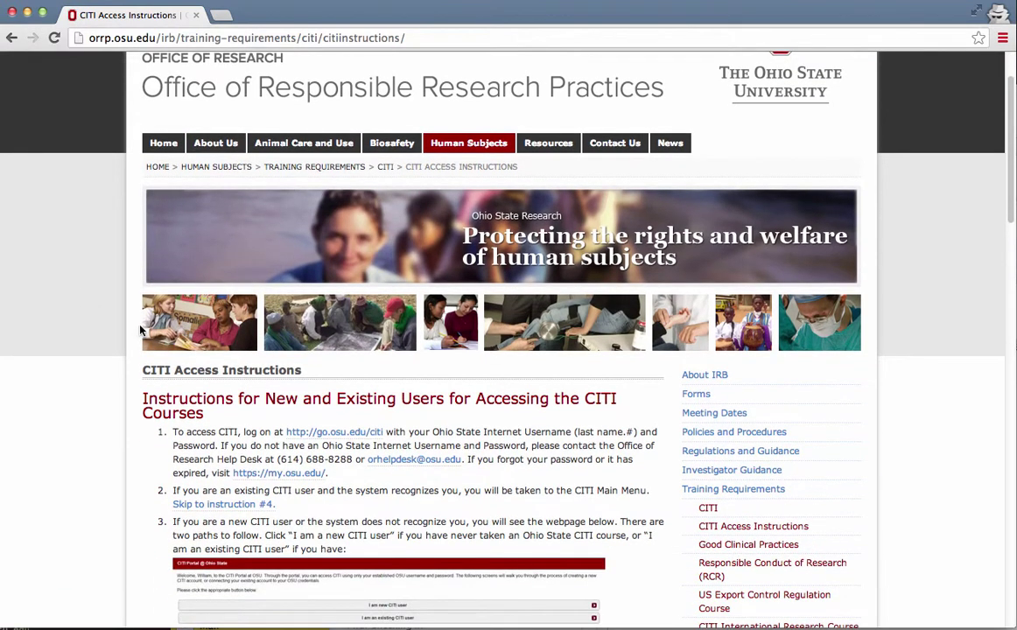
pyautogui.scroll(-2, 141, 331)
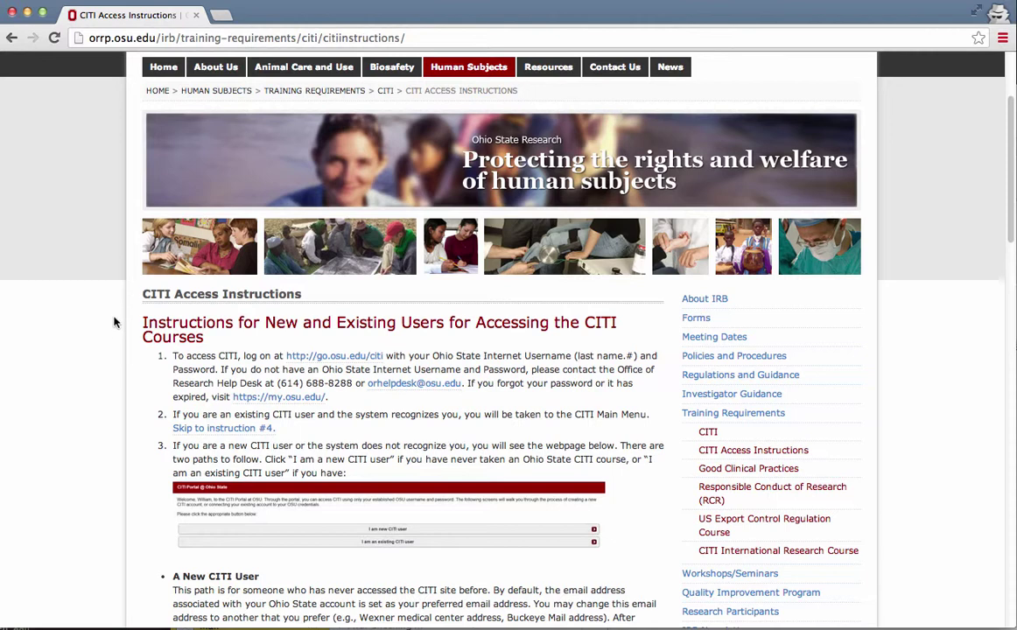
pyautogui.scroll(-2, 88, 337)
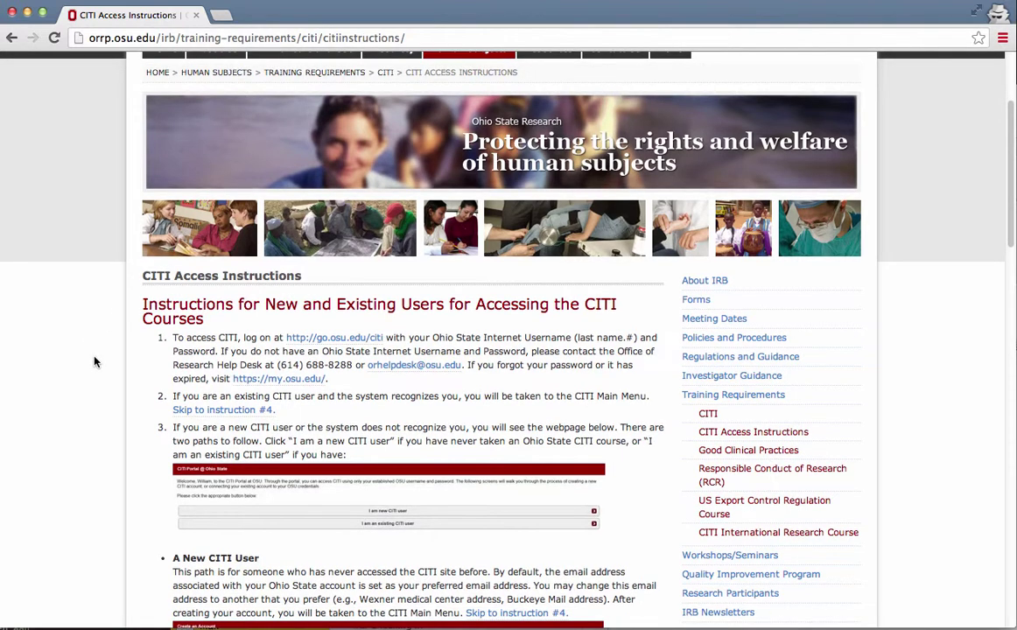
pyautogui.scroll(-3, 91, 345)
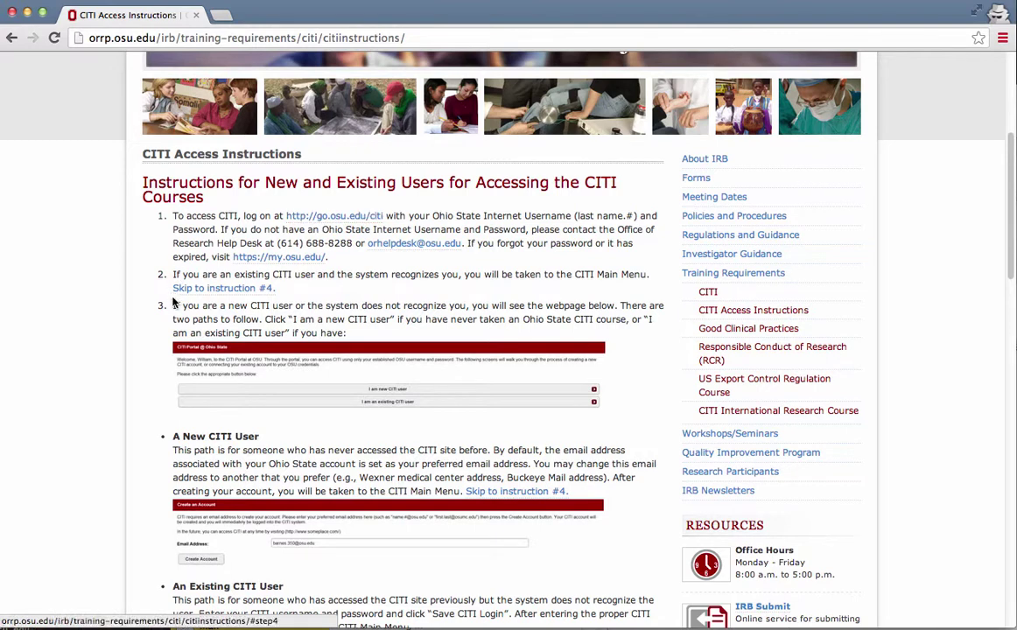
pyautogui.scroll(-2, 136, 425)
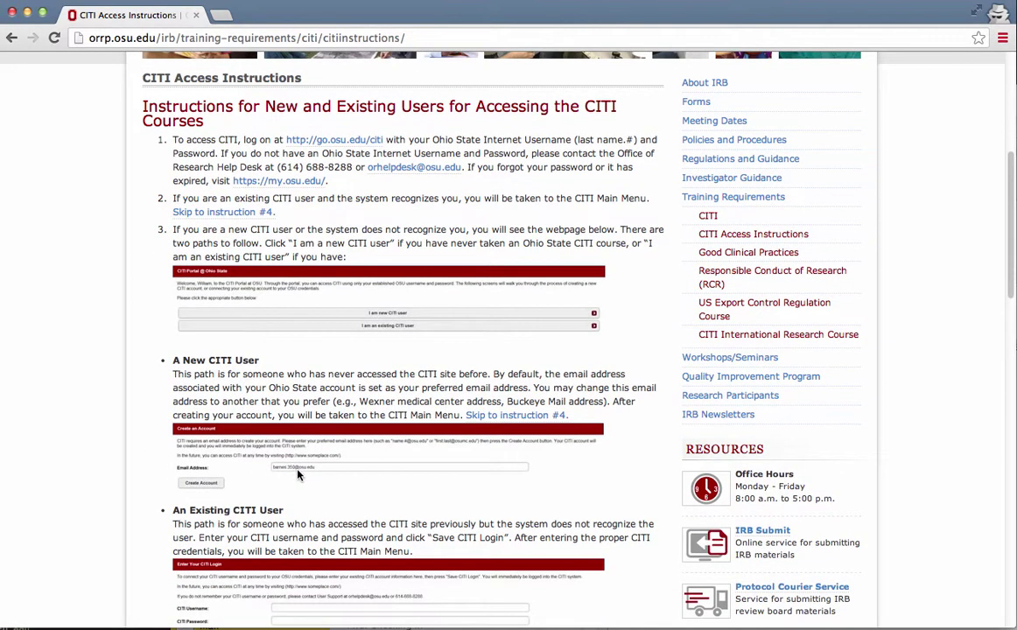
pyautogui.scroll(2, 133, 384)
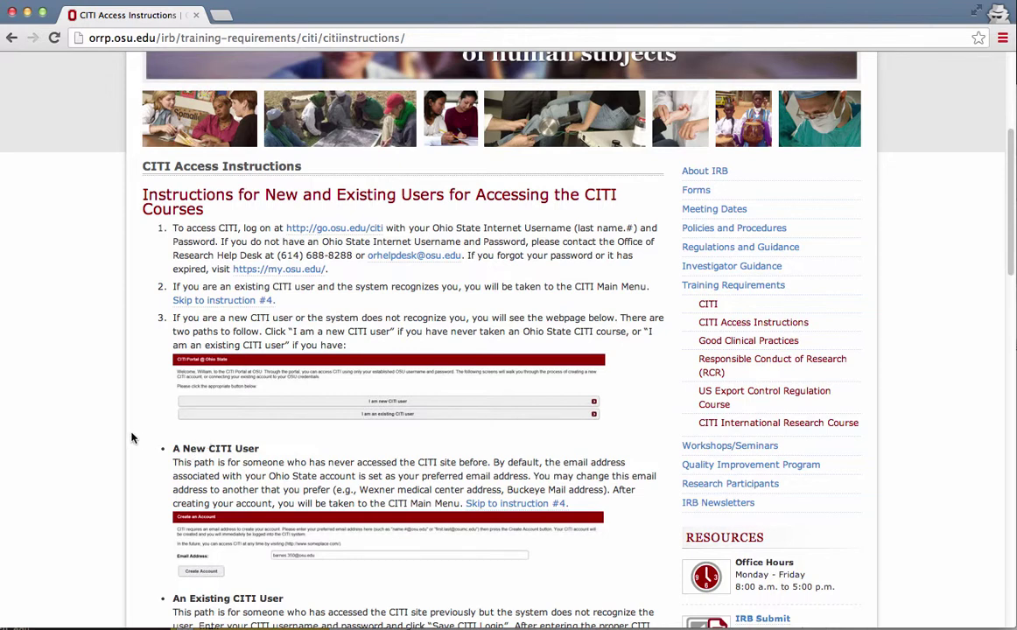
pyautogui.scroll(-1, 132, 437)
pyautogui.scroll(-2, 132, 437)
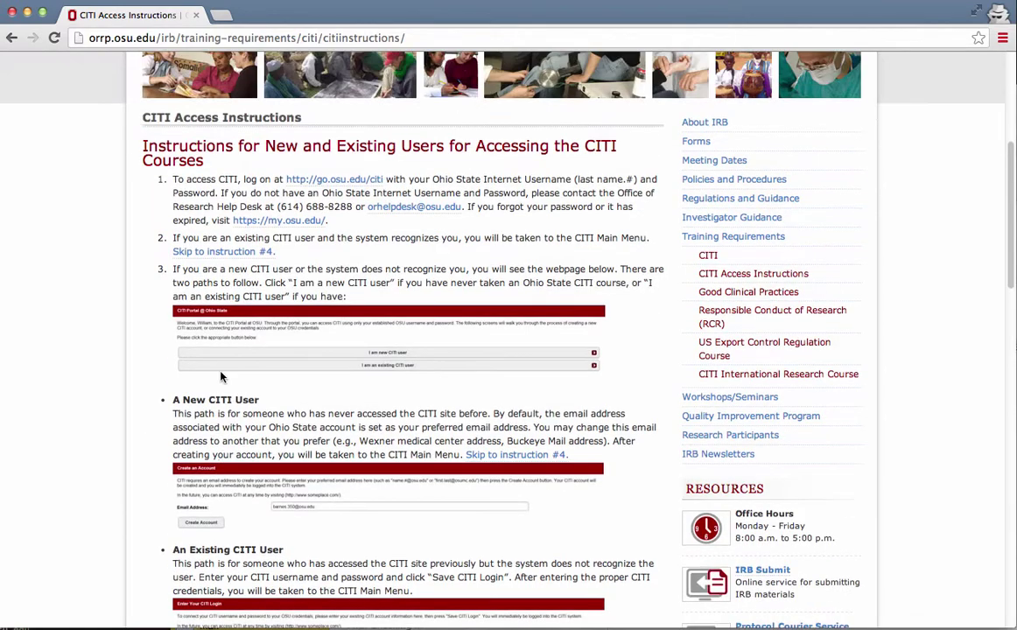
pyautogui.scroll(1, 295, 284)
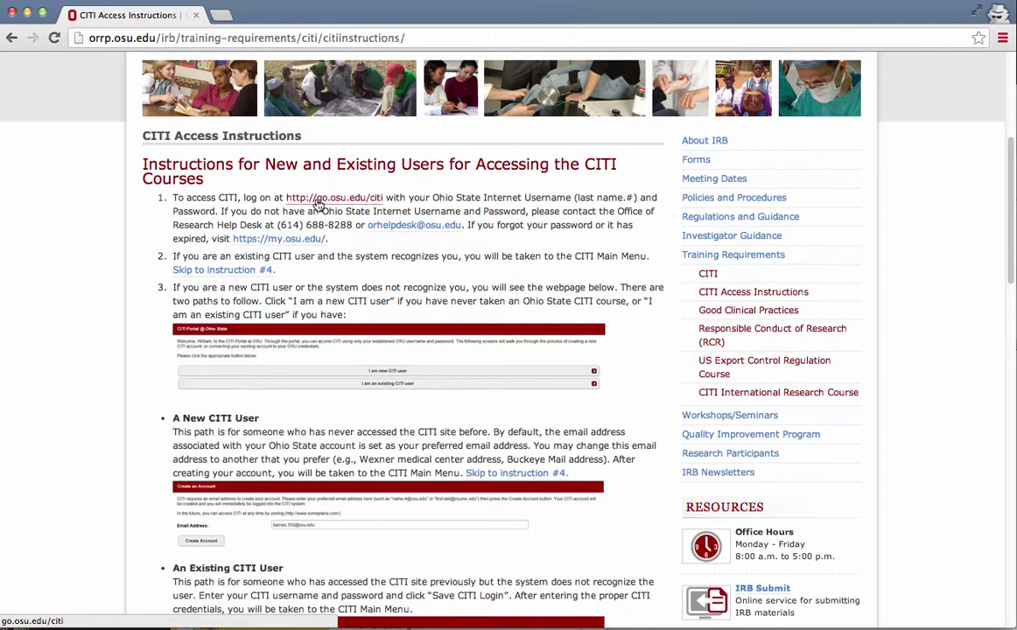
# - Open the go.osu.edu/citi link in a new tab and switch to its Ohio State Login page
pyautogui.keyDown('super'); pyautogui.click(319, 202); pyautogui.keyUp('super')
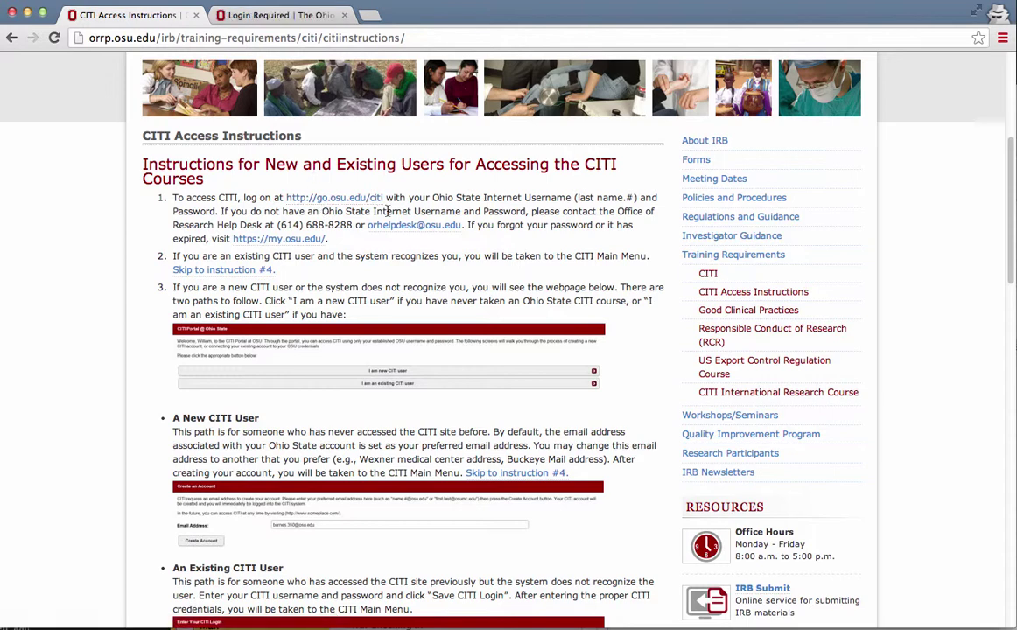
pyautogui.scroll(-1, 386, 201)
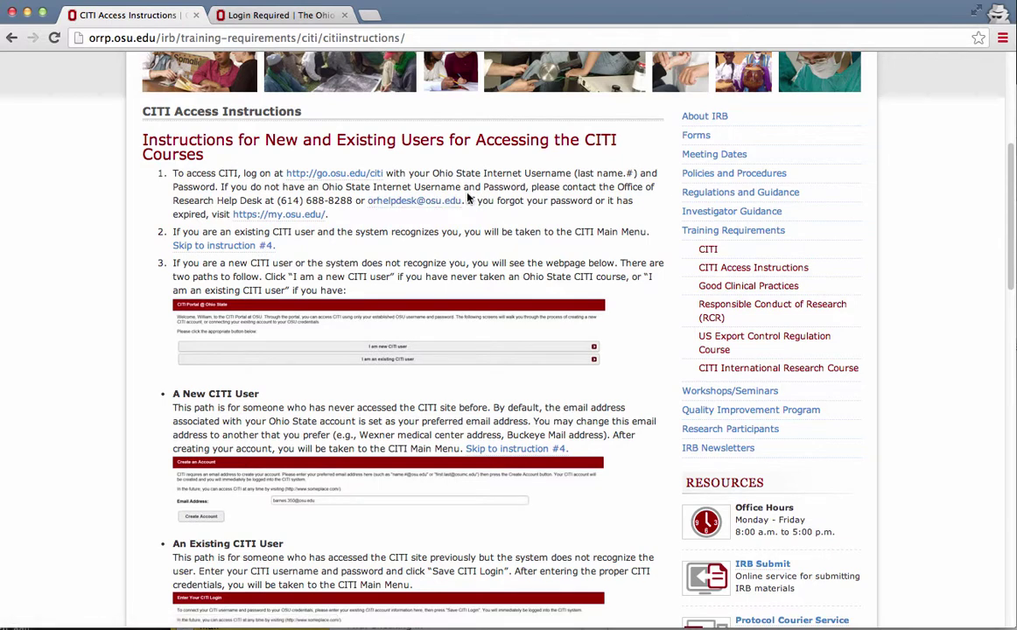
pyautogui.click(254, 15)
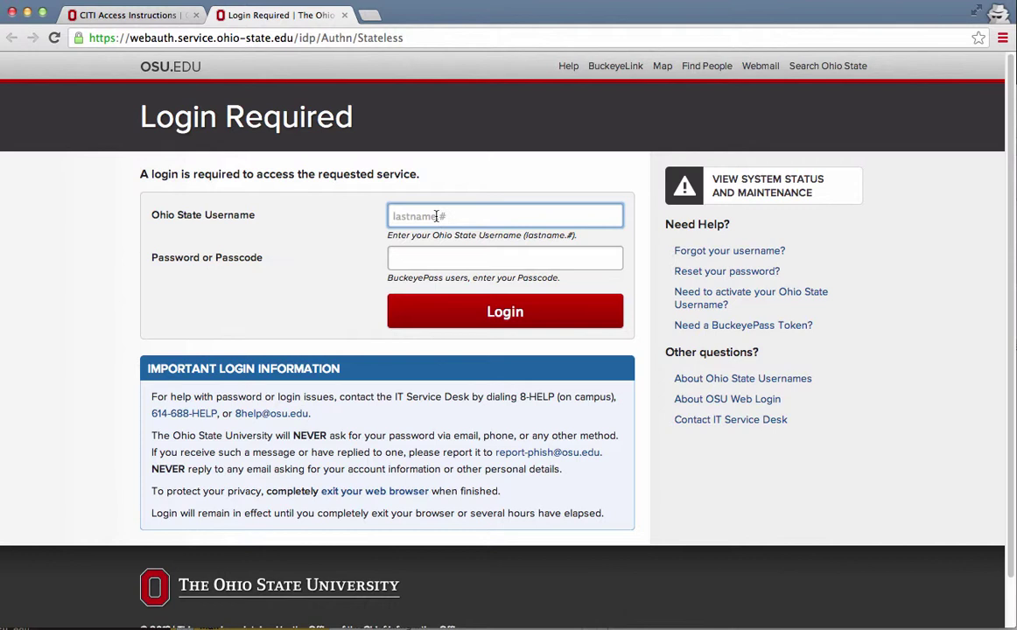
# - Sign in with the Ohio State username and password to reach the CITI Main Menu
pyautogui.write('roush')
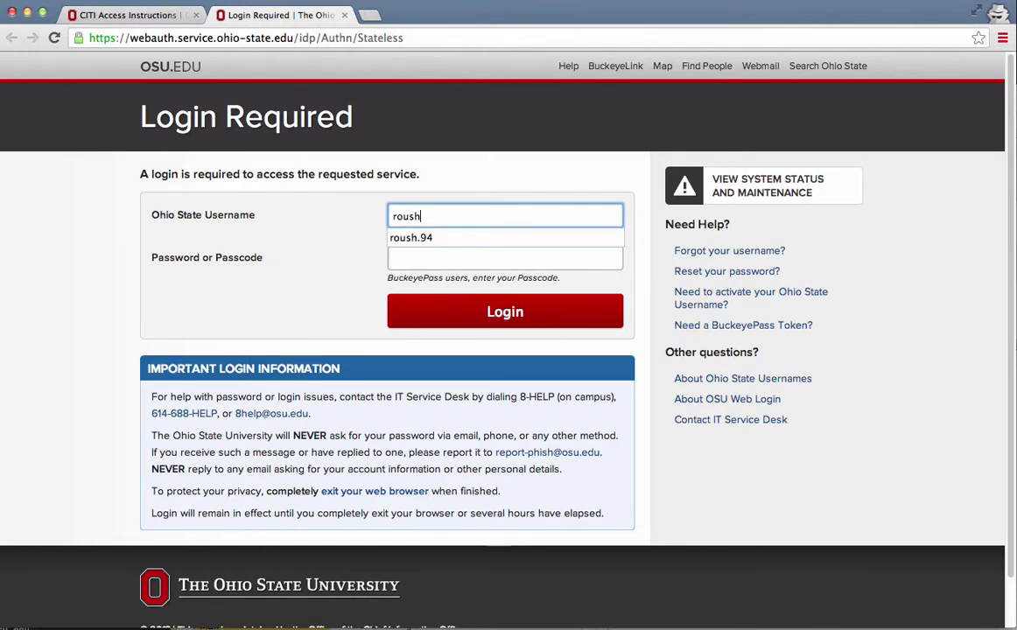
pyautogui.write('.94')
pyautogui.press('Tab')
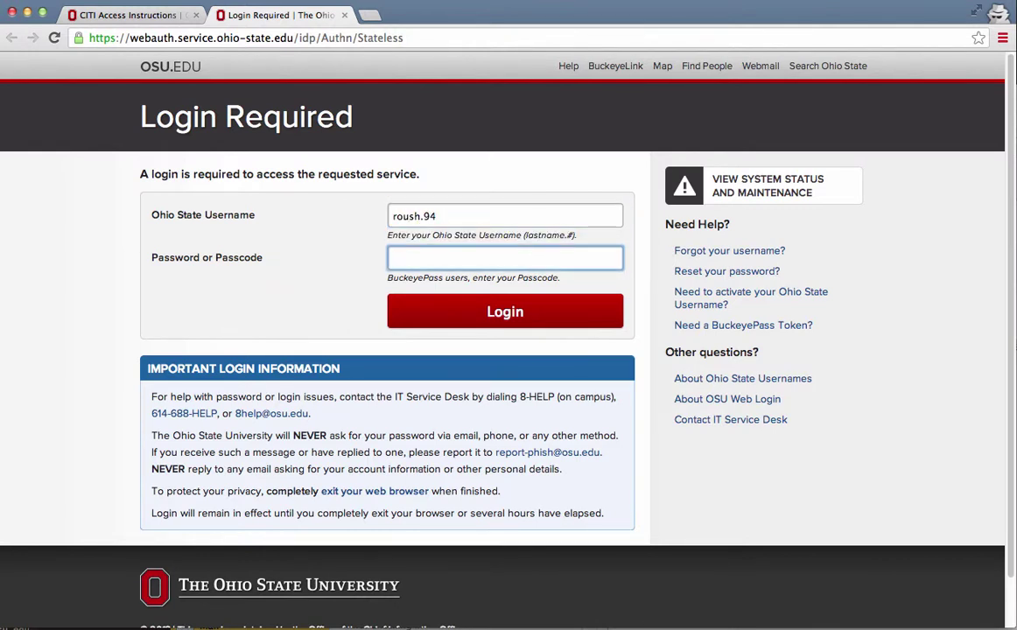
pyautogui.write('••••••••••••••••••')
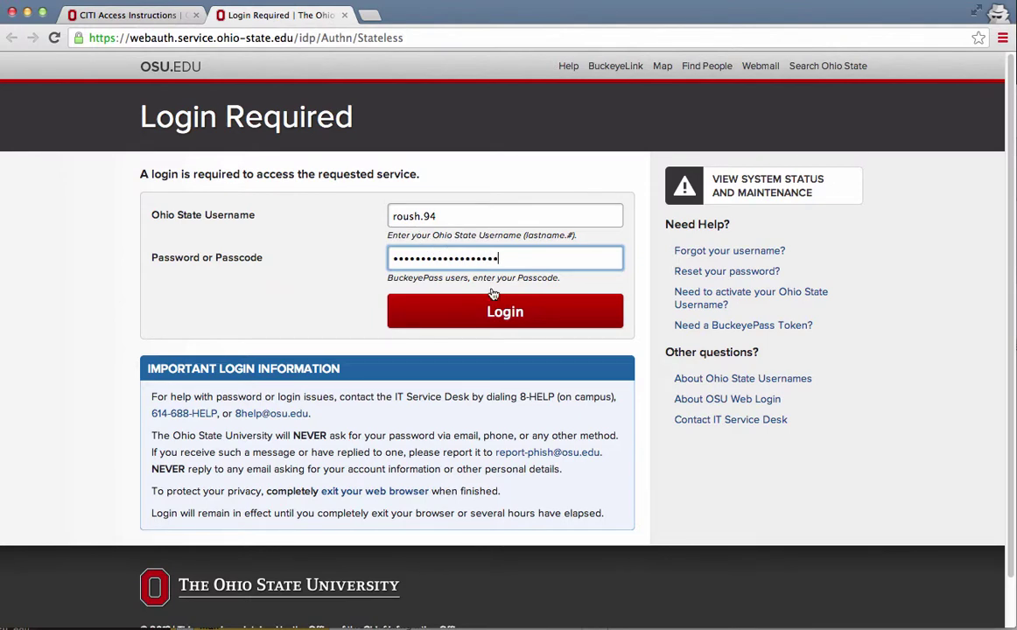
pyautogui.click(503, 314)
# - Expand Ohio State University Courses and open Add a Course or Update Learner Groups
pyautogui.click(254, 218)
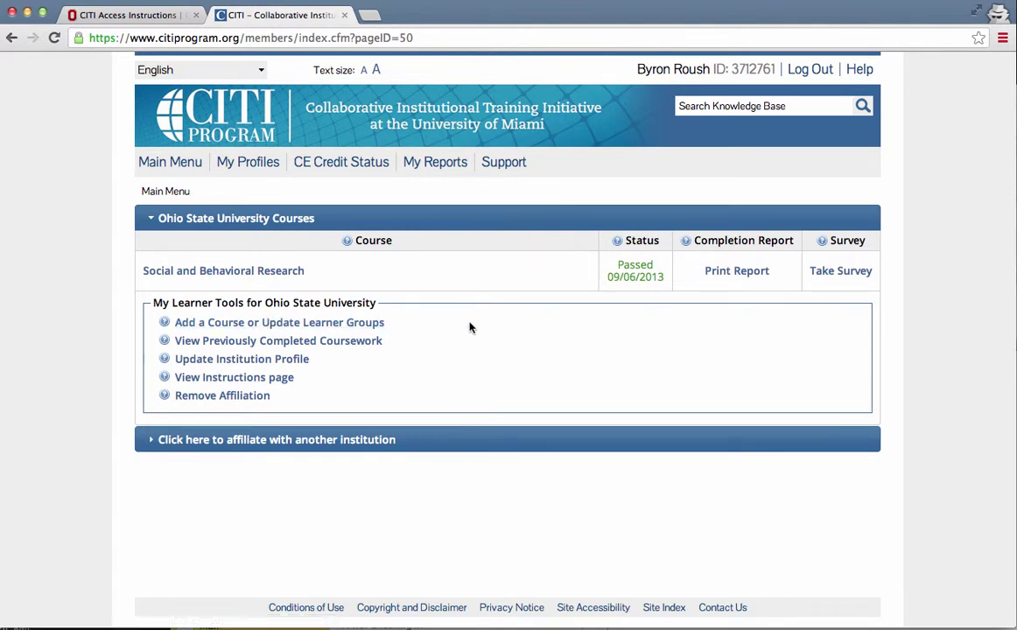
pyautogui.click(314, 324)
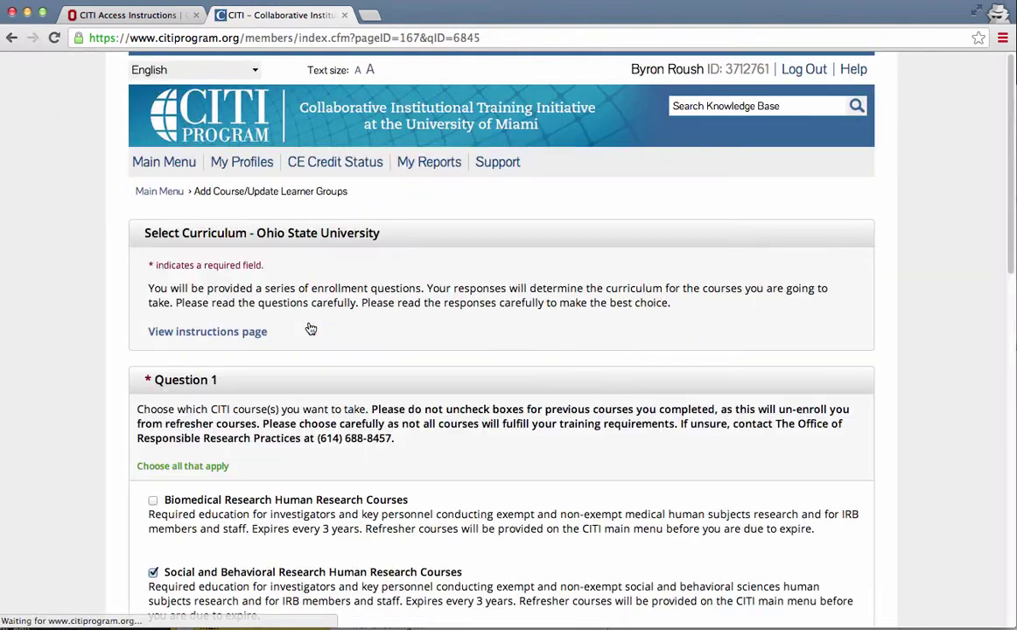
pyautogui.scroll(-1, 125, 294)
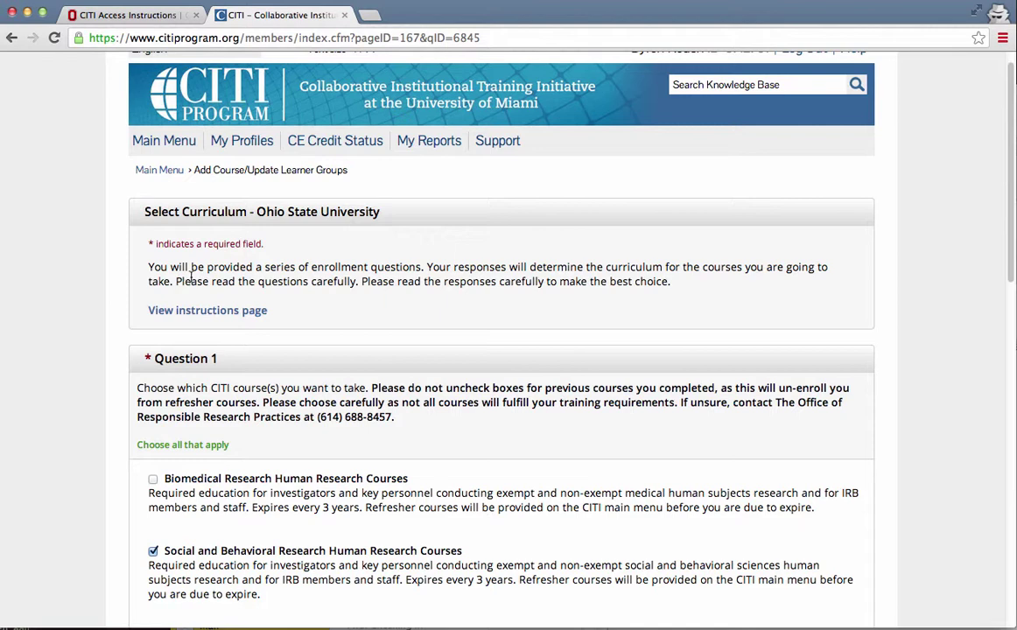
pyautogui.scroll(-1, 109, 261)
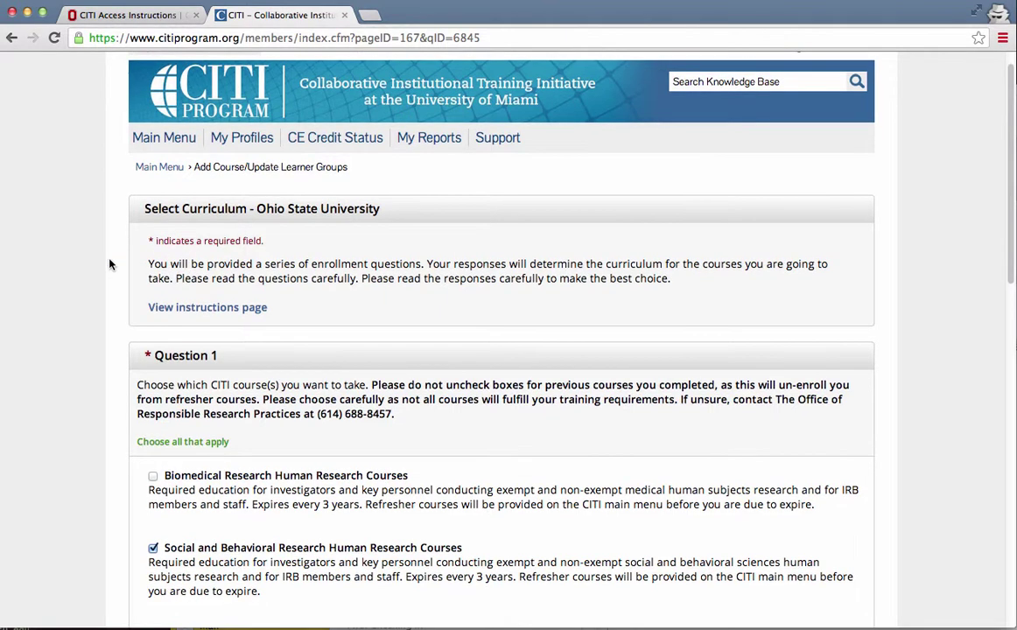
pyautogui.scroll(-5, 101, 262)
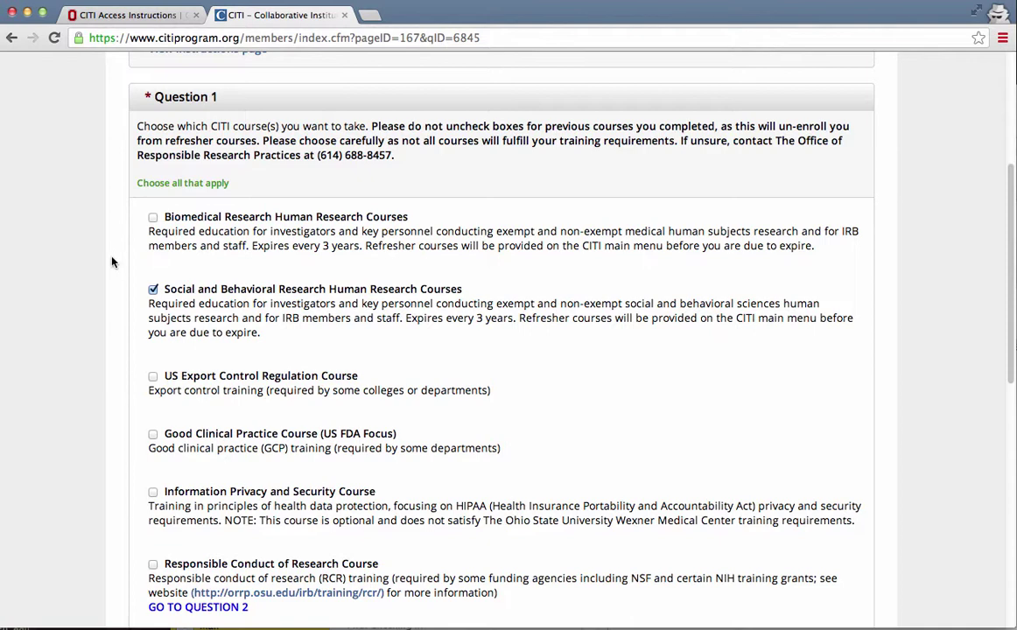
pyautogui.scroll(-1, 111, 262)
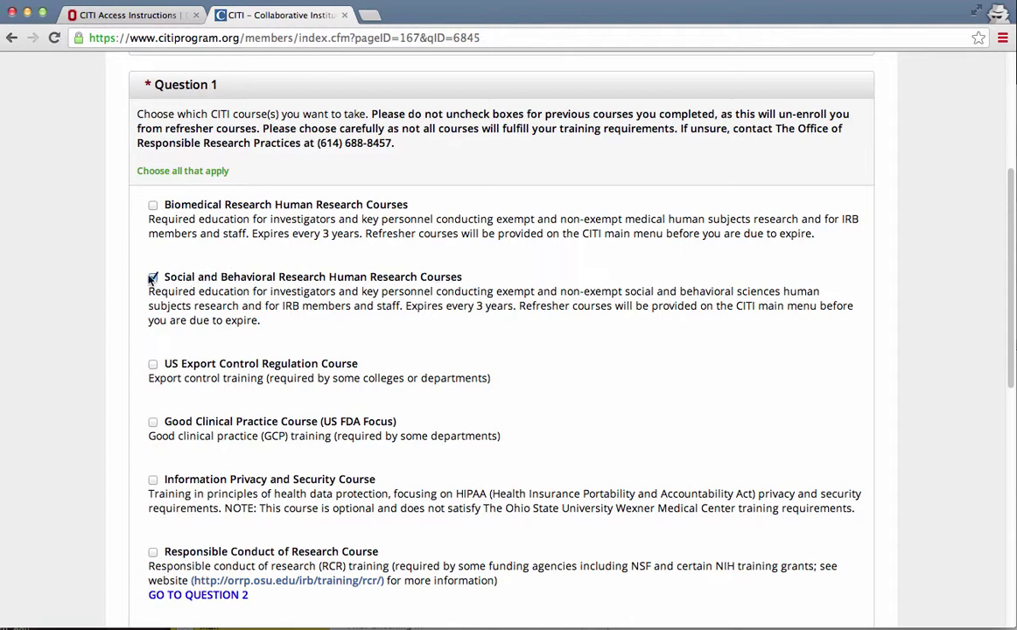
# - Locate Social and Behavioral Research Human Research Courses under Question 1 and move toward Submit
pyautogui.scroll(-3, 96, 282)
pyautogui.scroll(-5, 193, 429)
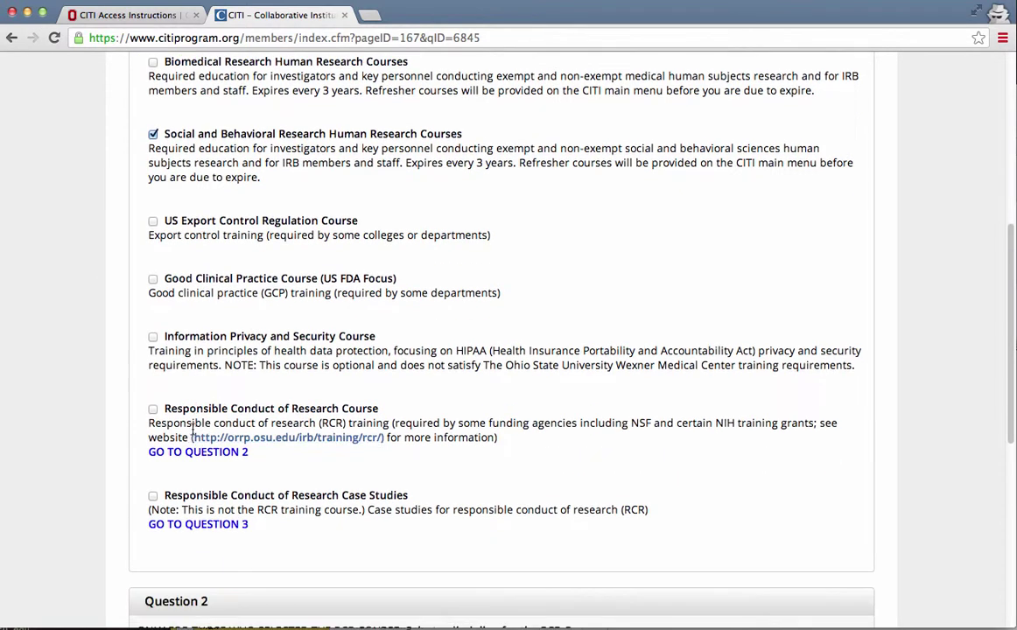
pyautogui.scroll(-5, 128, 319)
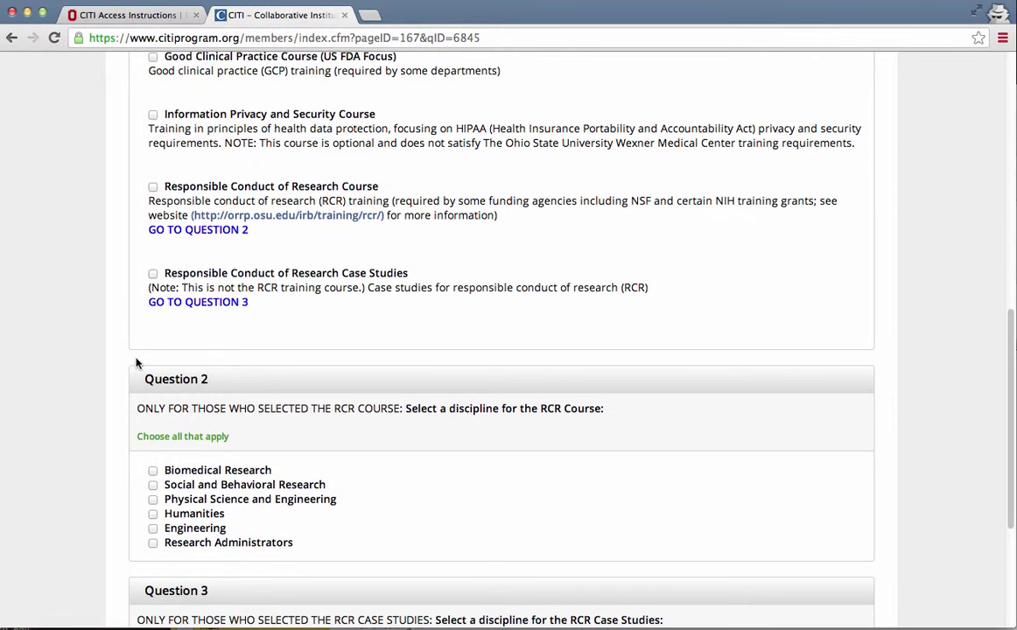
pyautogui.scroll(-3, 128, 366)
pyautogui.scroll(-2, 175, 437)
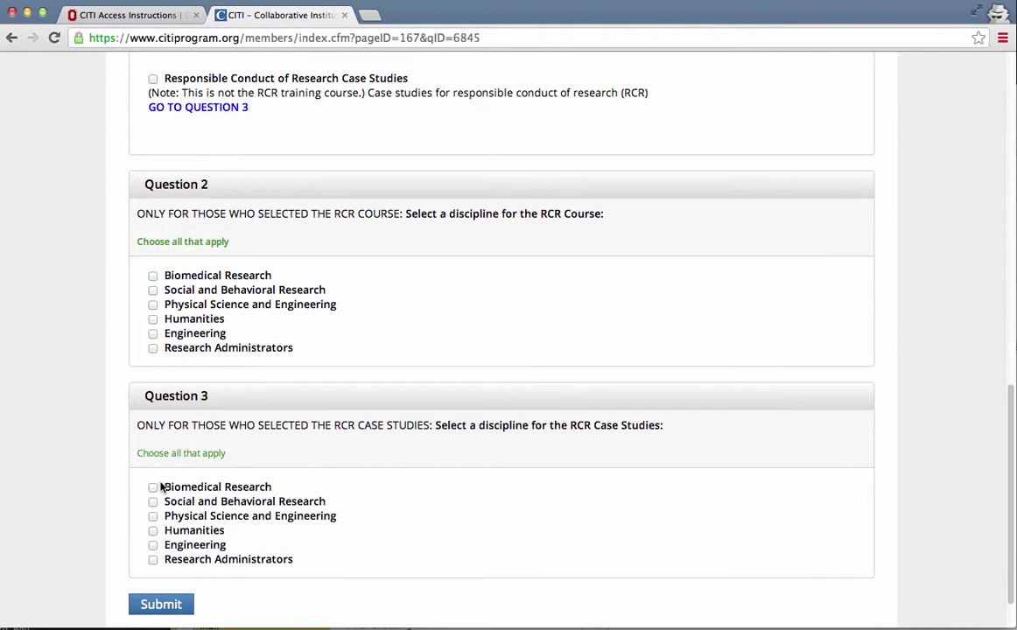
pyautogui.scroll(15, 184, 463)
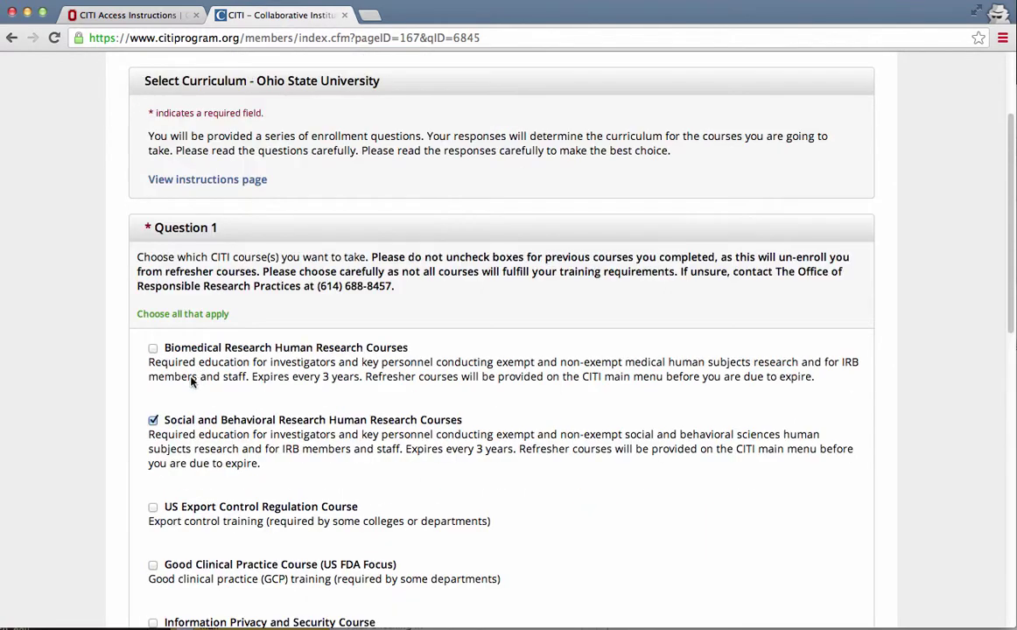
pyautogui.moveTo(165, 420); pyautogui.dragTo(298, 472)
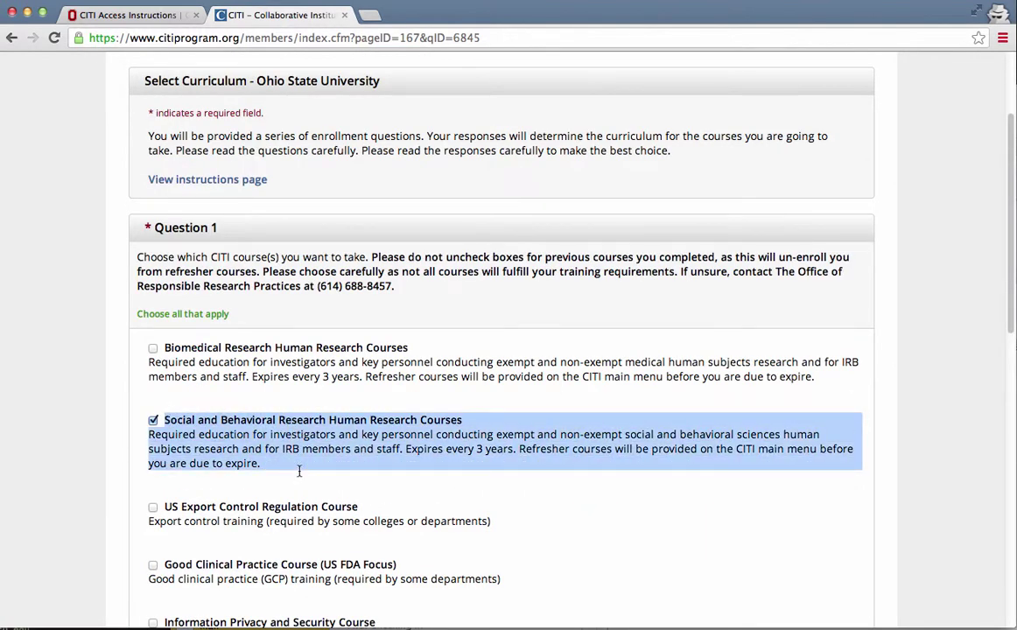
pyautogui.scroll(-15, 156, 491)
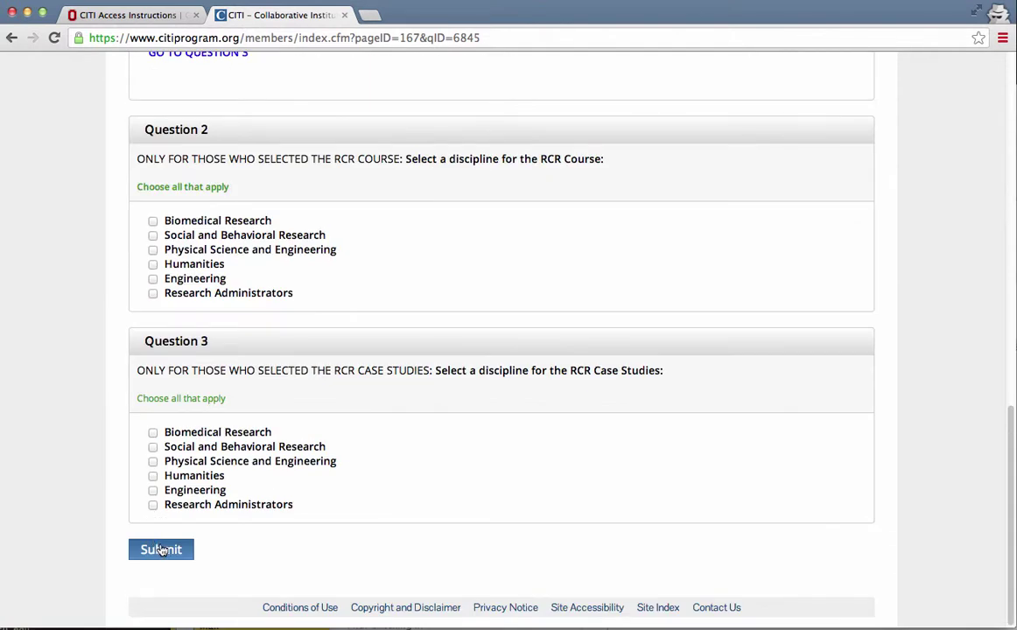
# - Submit the curriculum answers and check the Passed 09/06/2013 status on the Main Menu
pyautogui.click(161, 550)
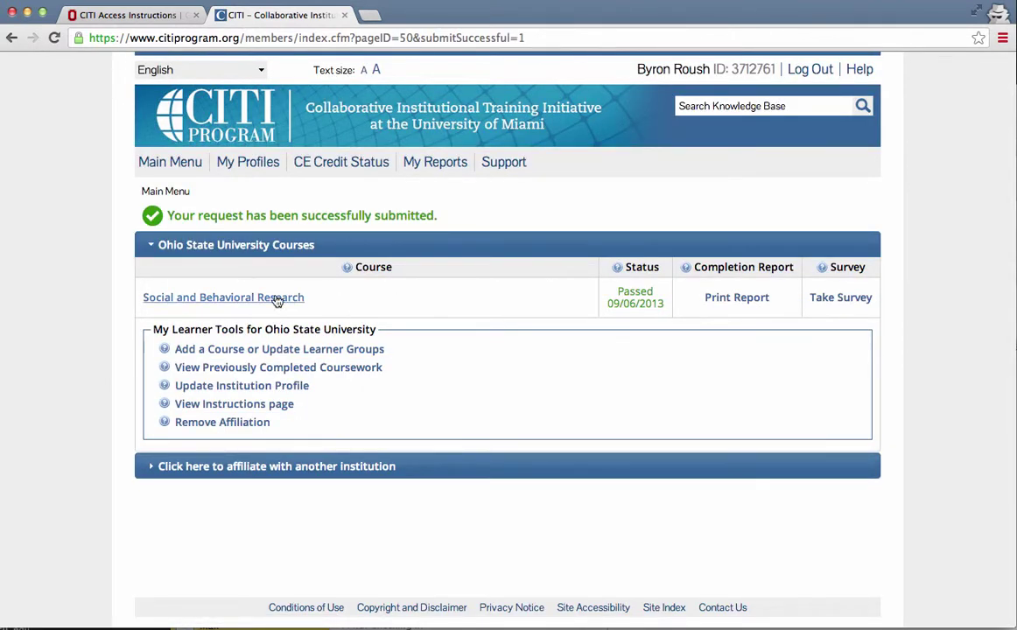
pyautogui.tripleClick(622, 289)
pyautogui.click(648, 292)
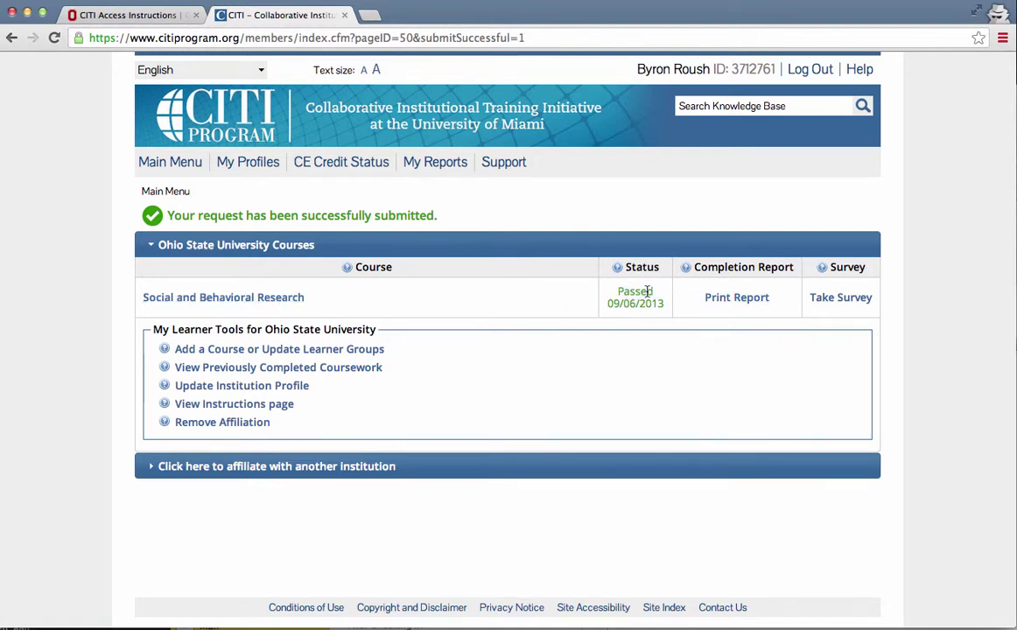
# - Open the Social and Behavioral Research gradebook and review its 95% score and module results
pyautogui.click(284, 301)
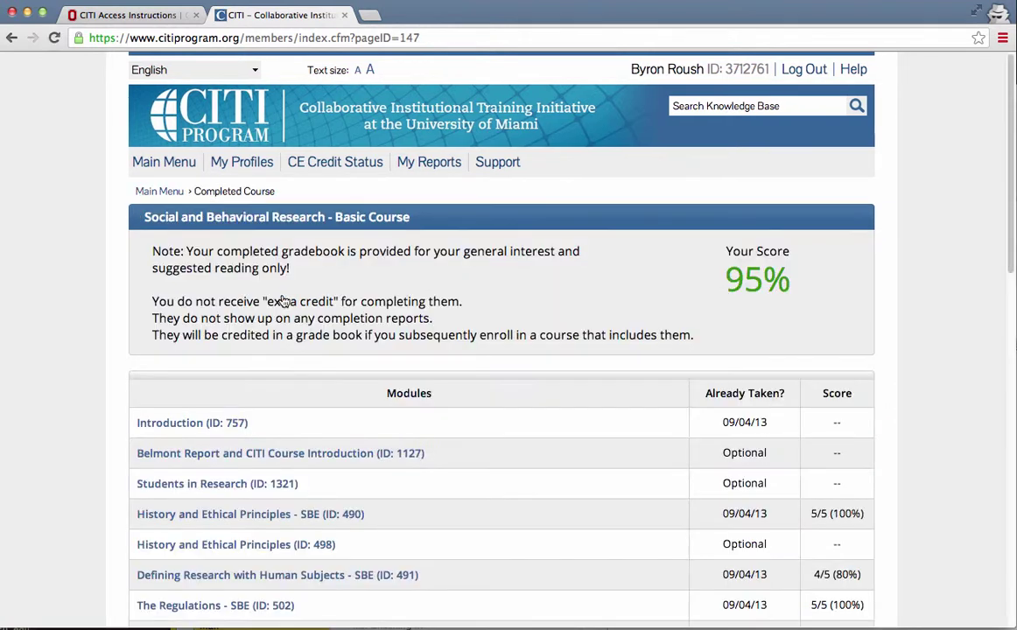
pyautogui.scroll(-4, 537, 284)
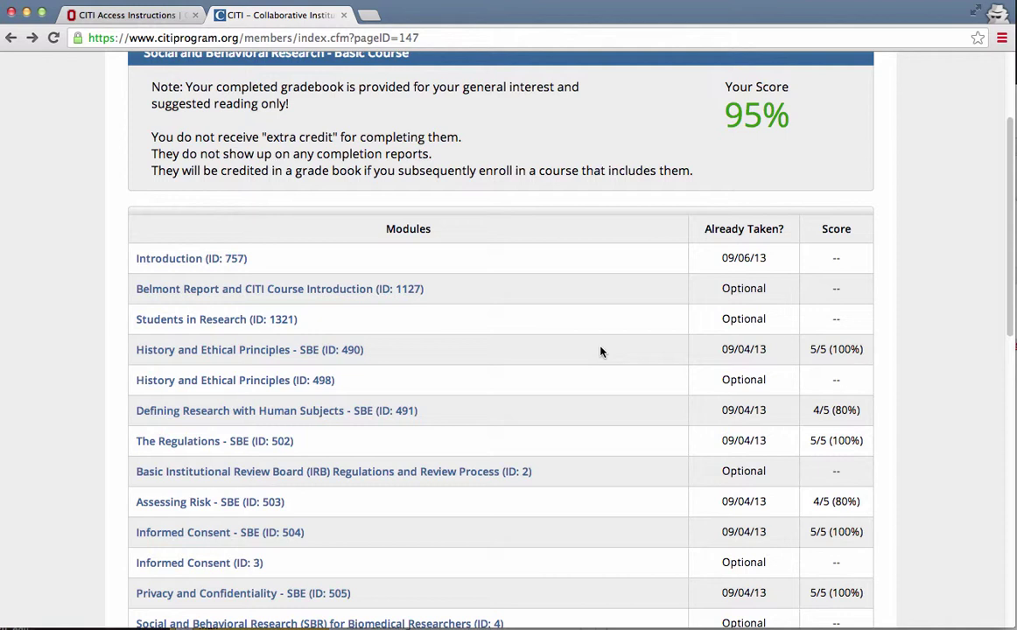
pyautogui.scroll(-1, 601, 352)
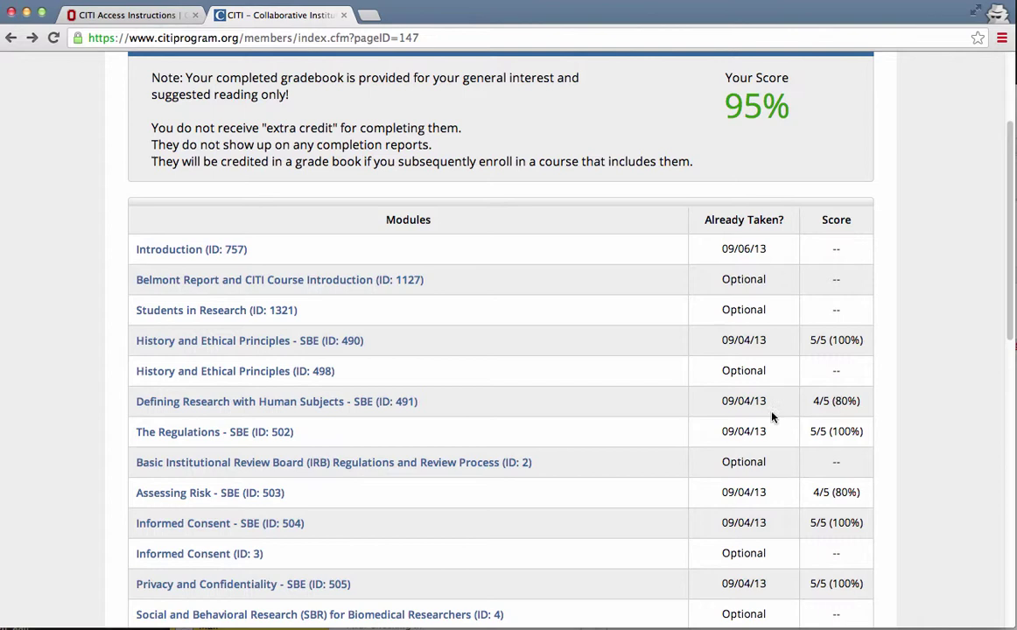
pyautogui.scroll(-1, 610, 401)
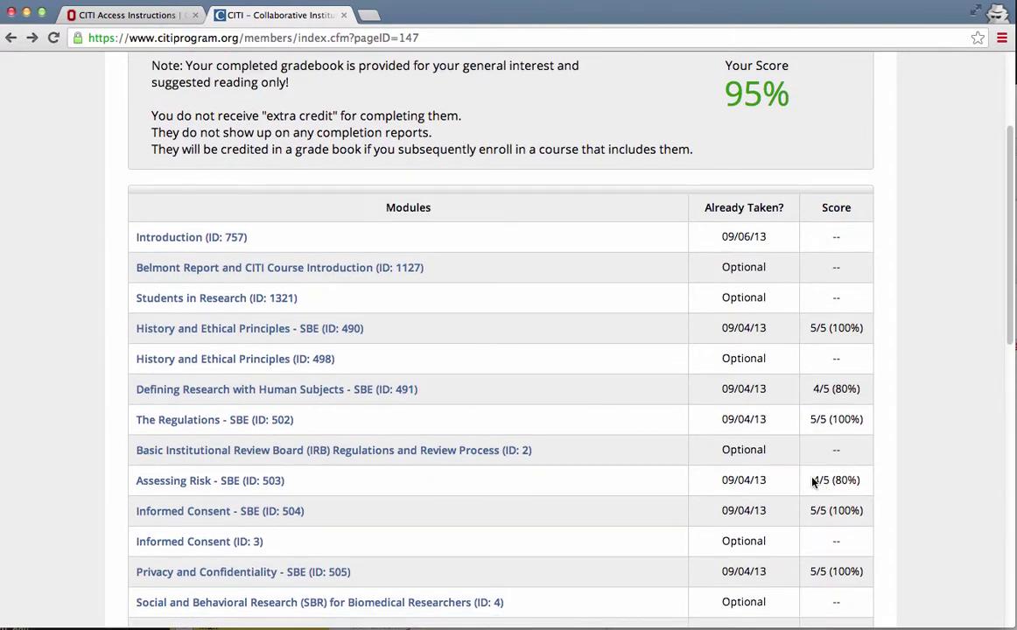
pyautogui.scroll(-3, 650, 477)
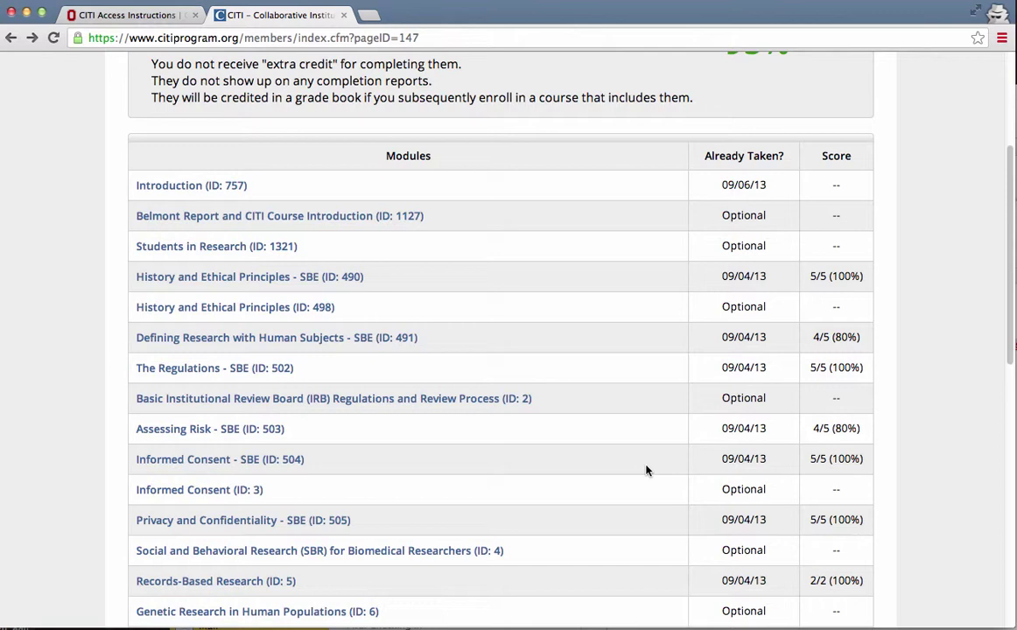
pyautogui.scroll(-10, 646, 471)
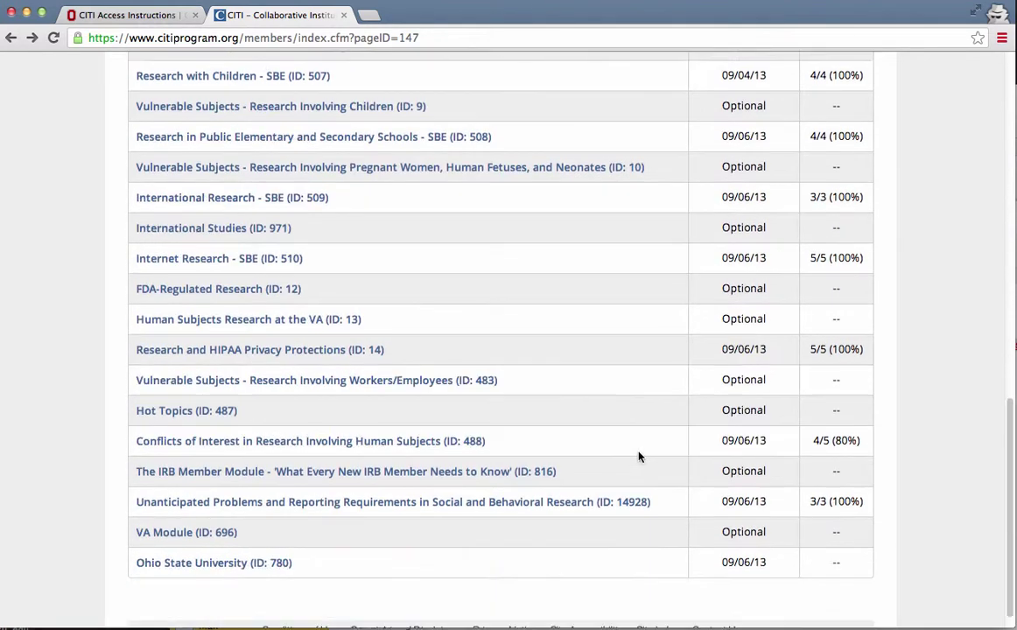
pyautogui.scroll(15, 473, 486)
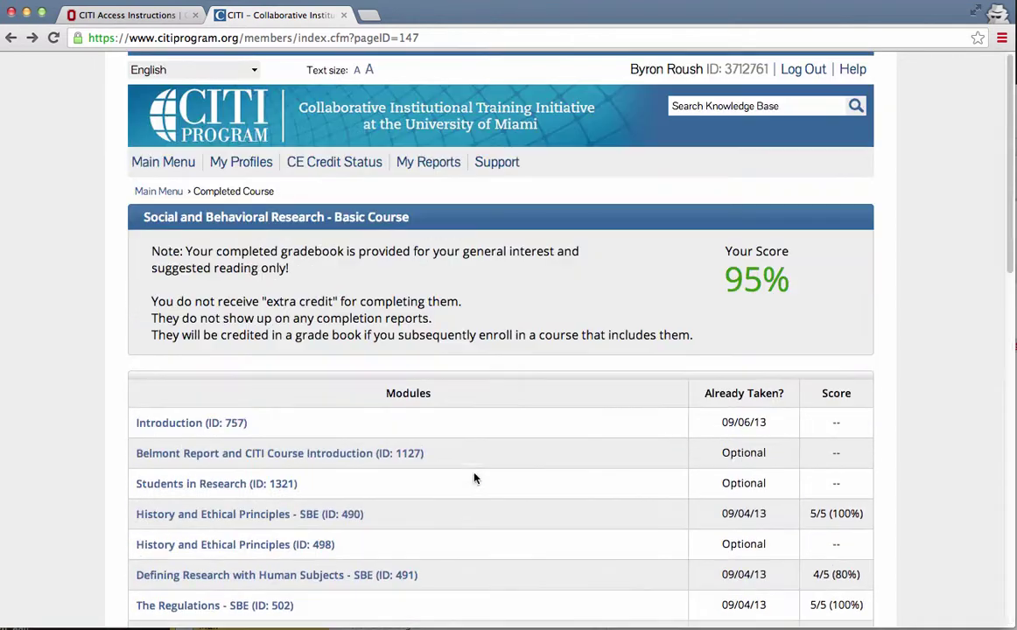
# - Return to the CITI Main Menu and review the completed required modules list in the report
pyautogui.click(158, 193)
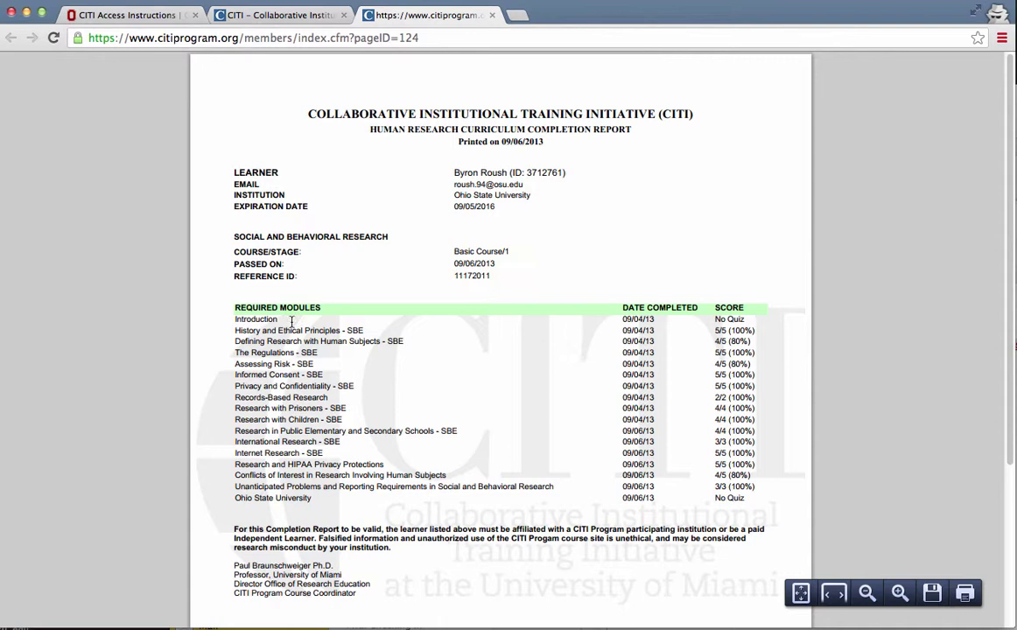
pyautogui.moveTo(245, 319); pyautogui.dragTo(526, 496)
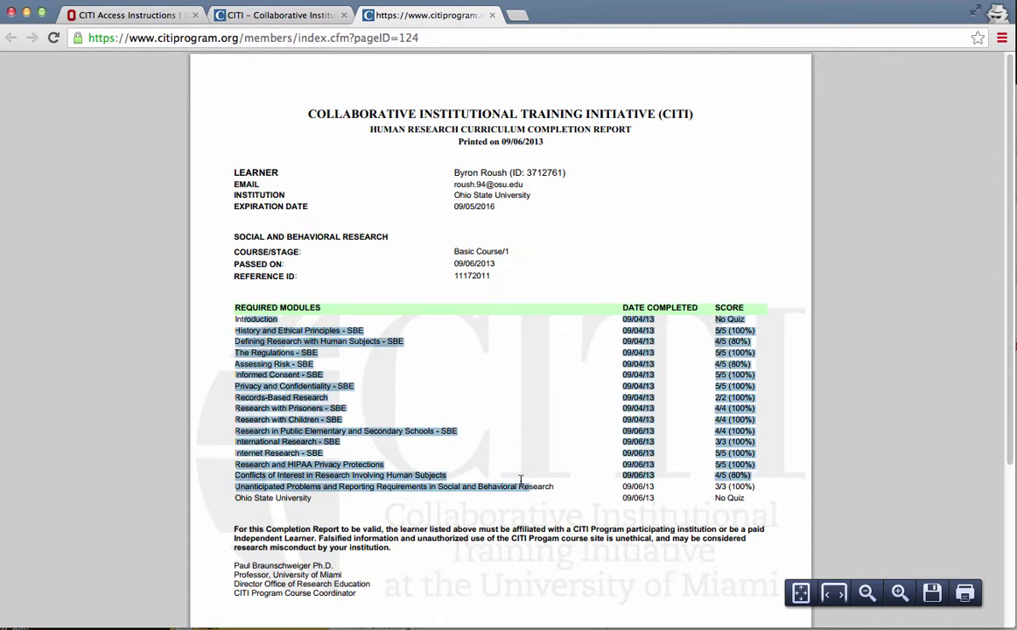
pyautogui.click(521, 480)
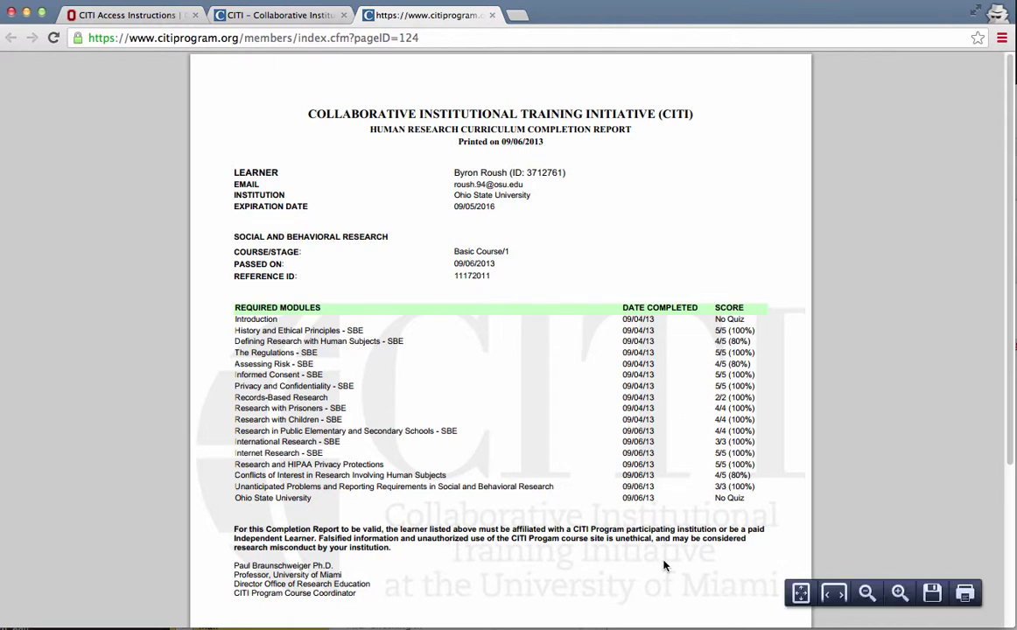
# - Save the Social and Behavioral Research completion report as a PDF on the Desktop
pyautogui.rightClick(565, 375)
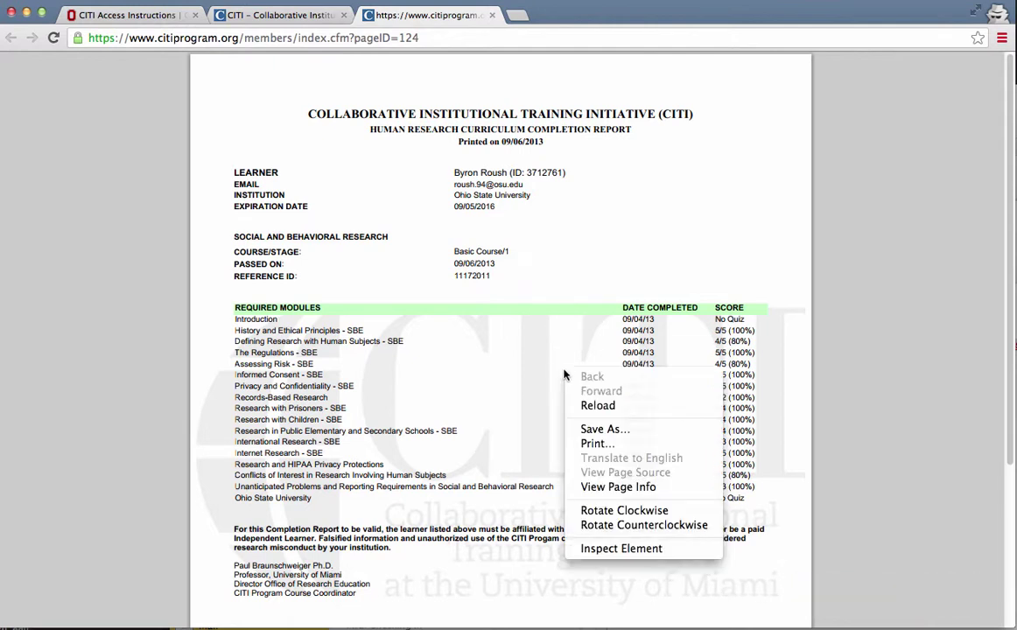
pyautogui.click(610, 431)
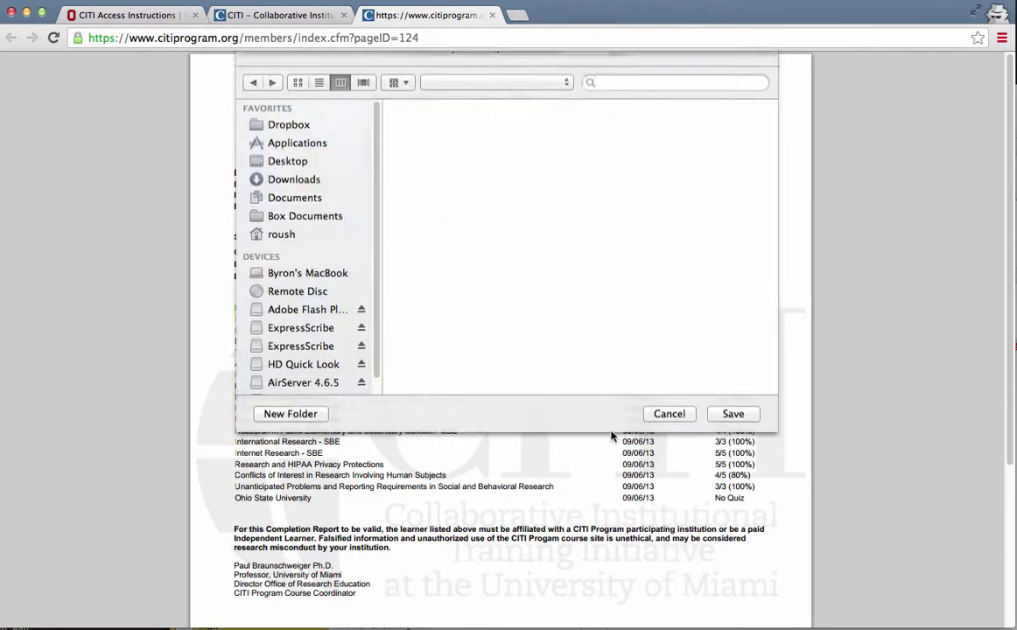
pyautogui.click(670, 443)
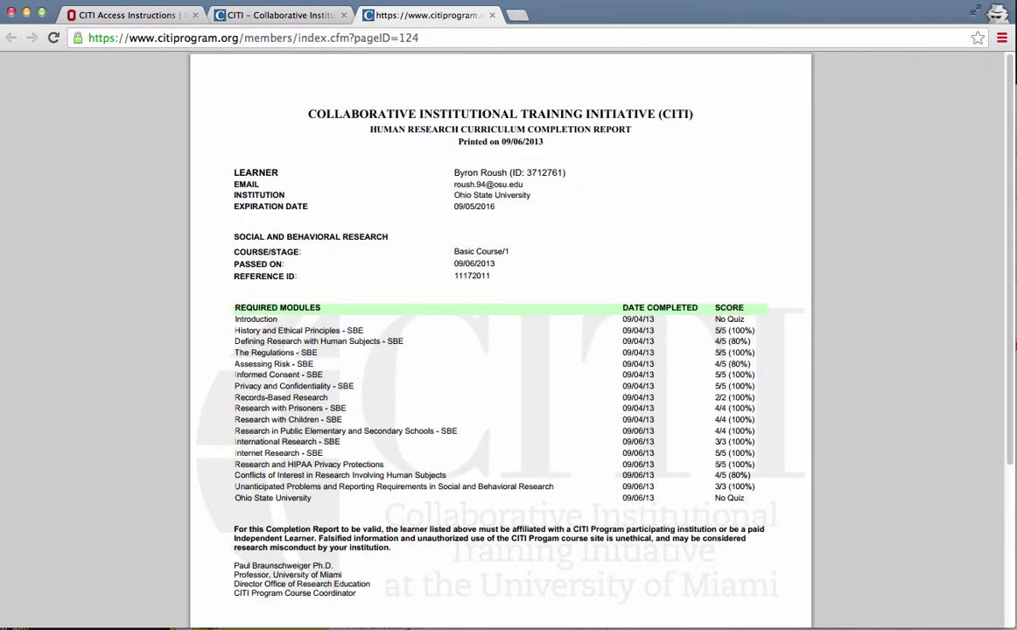
pyautogui.moveTo(775, 525)
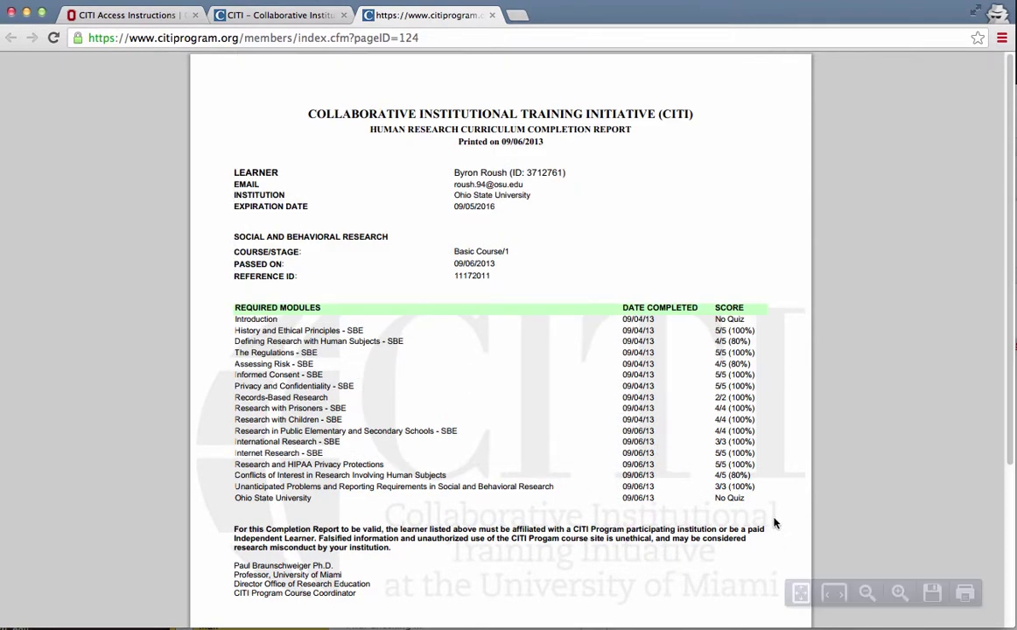
pyautogui.click(934, 594)
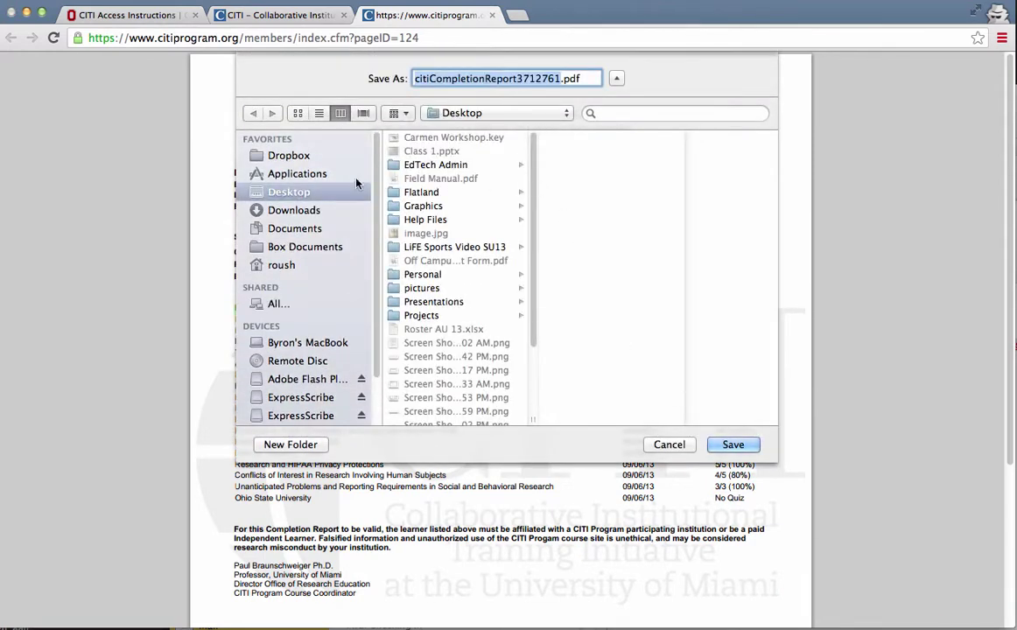
pyautogui.click(734, 445)
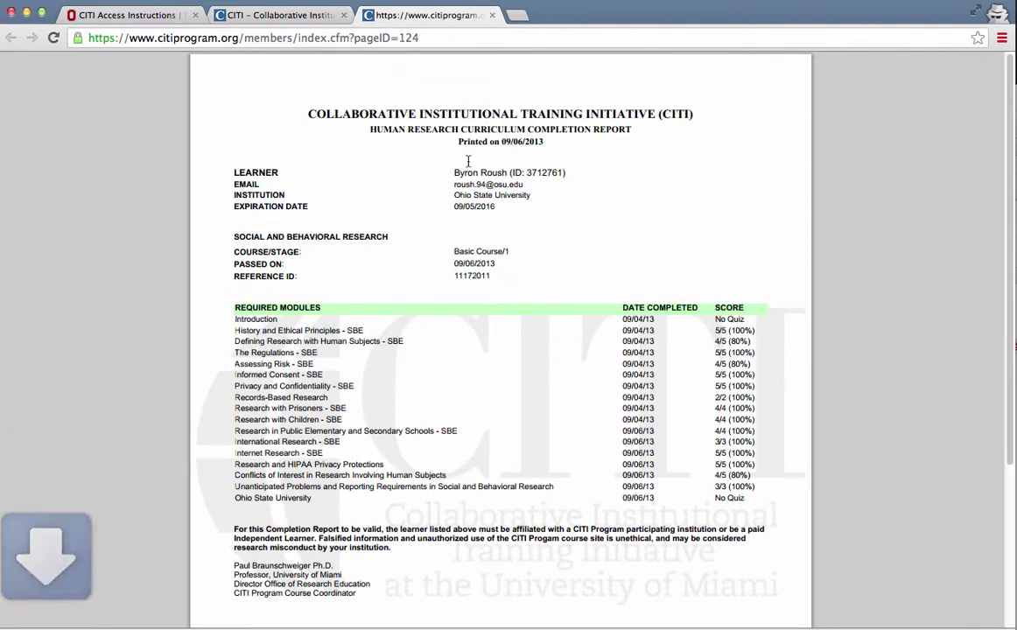
# - Go to the Carmen site by entering 'car' in the address bar
pyautogui.click(441, 38)
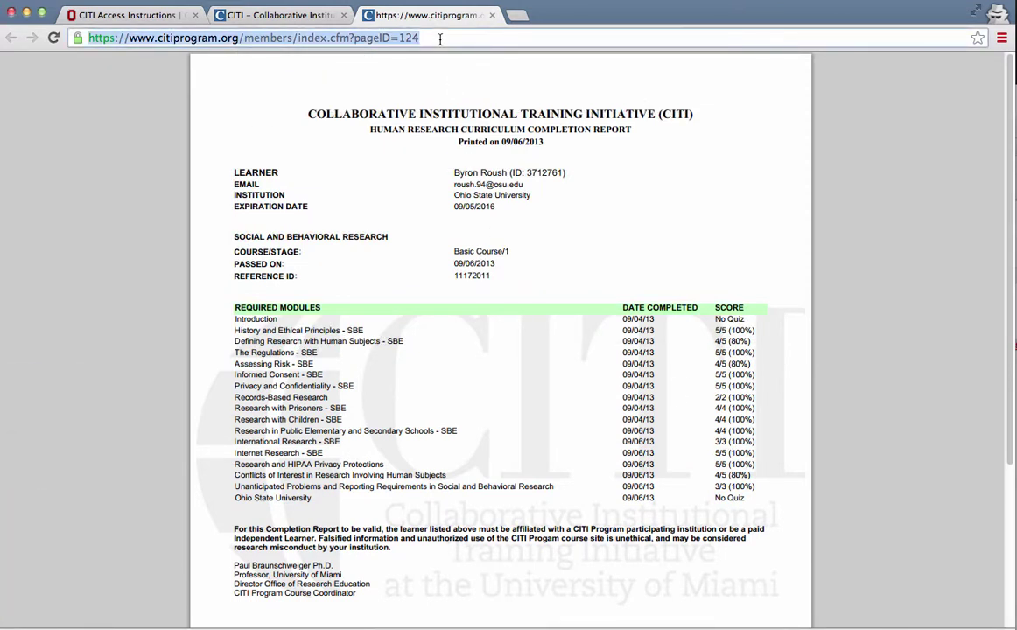
pyautogui.write('go.')
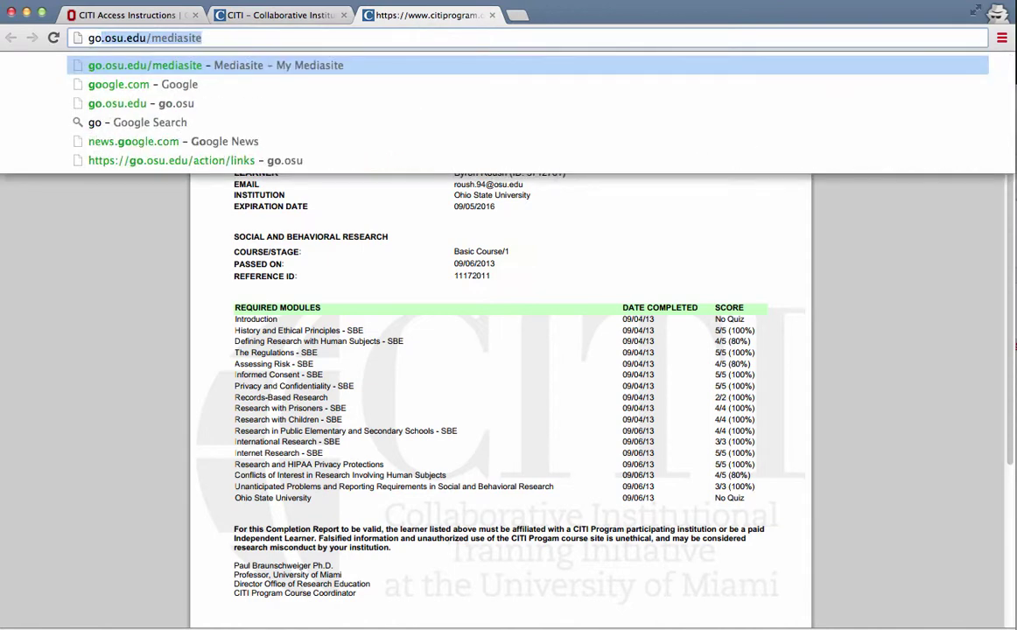
pyautogui.press('BackSpace')
pyautogui.press('BackSpace')
pyautogui.press('BackSpace')
pyautogui.press('BackSpace')
pyautogui.write('c')
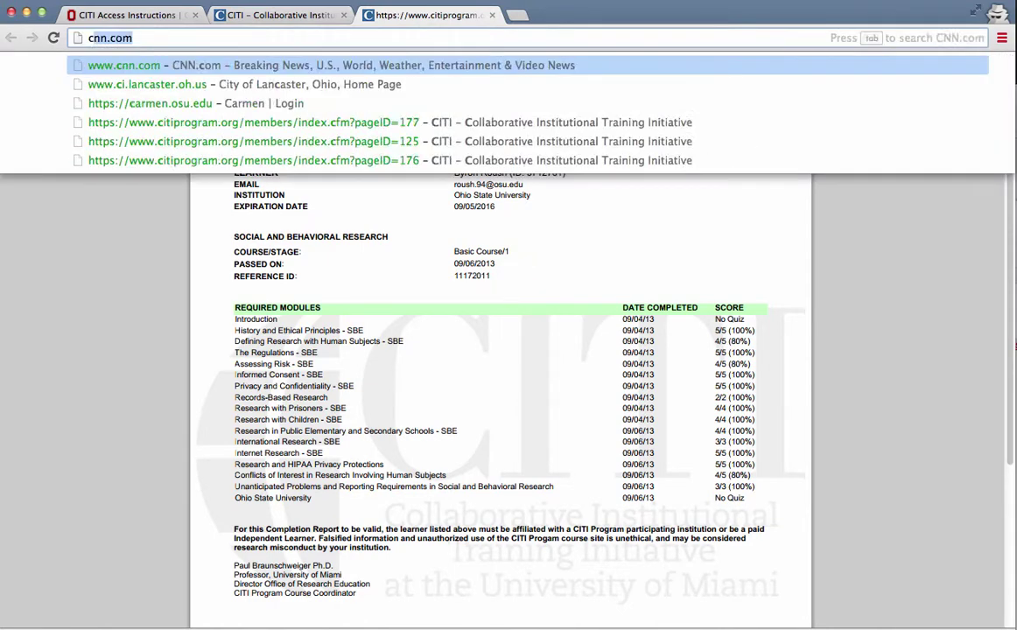
pyautogui.write('ar')
pyautogui.press('Return')
# - Open the course Dropbox folders and the TurnItIn folder's Submit Files page
pyautogui.click(551, 161)
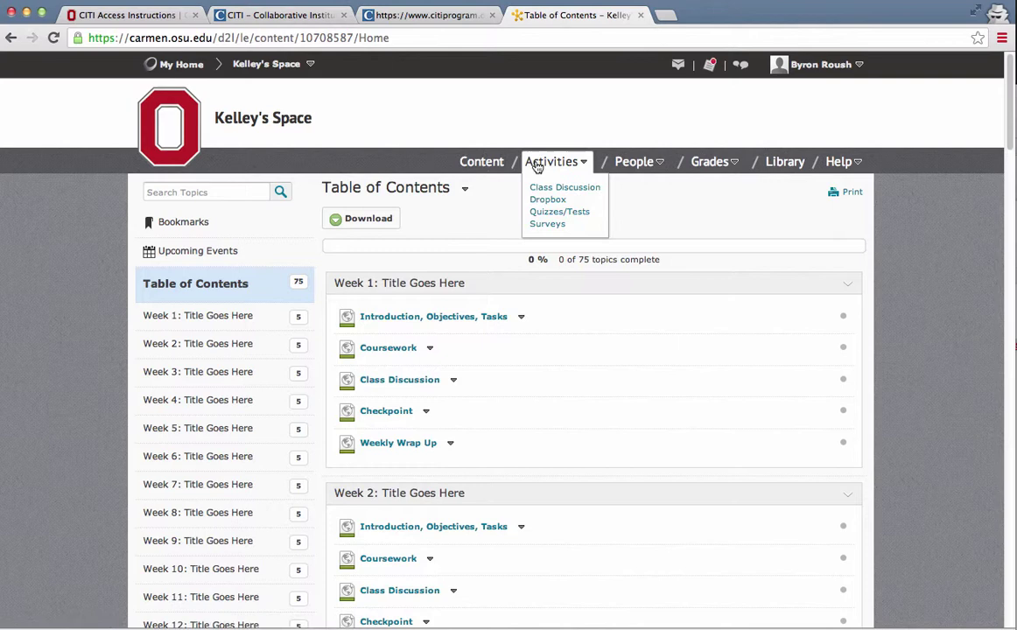
pyautogui.click(549, 200)
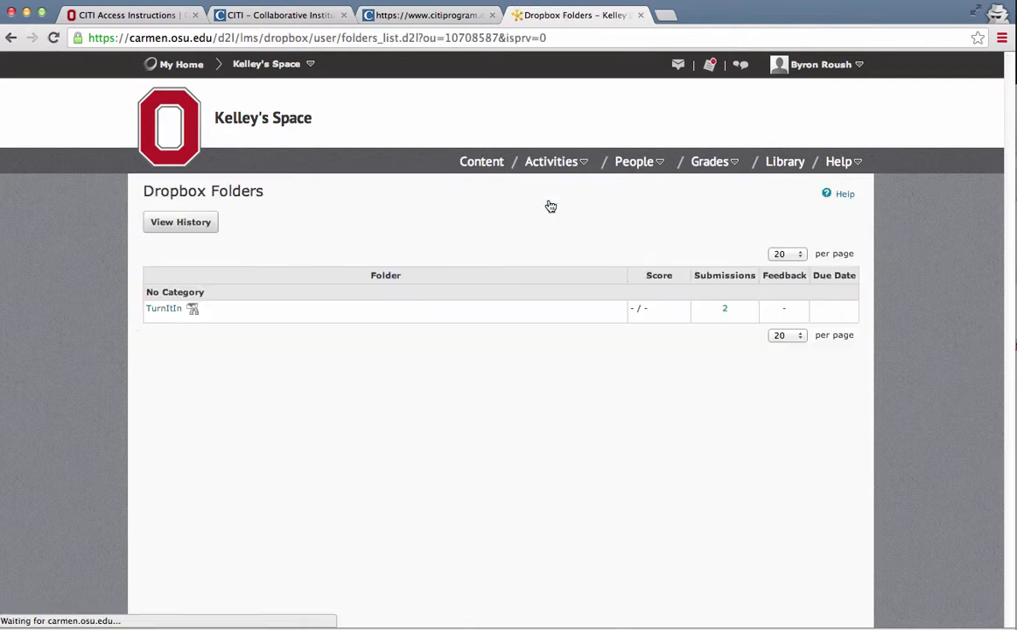
pyautogui.click(543, 161)
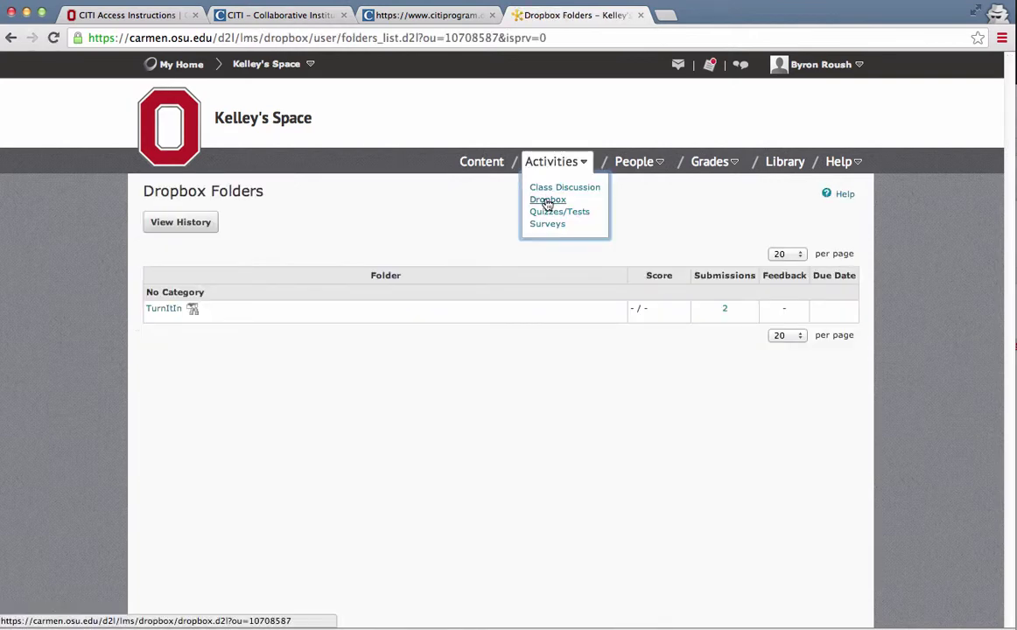
pyautogui.click(158, 314)
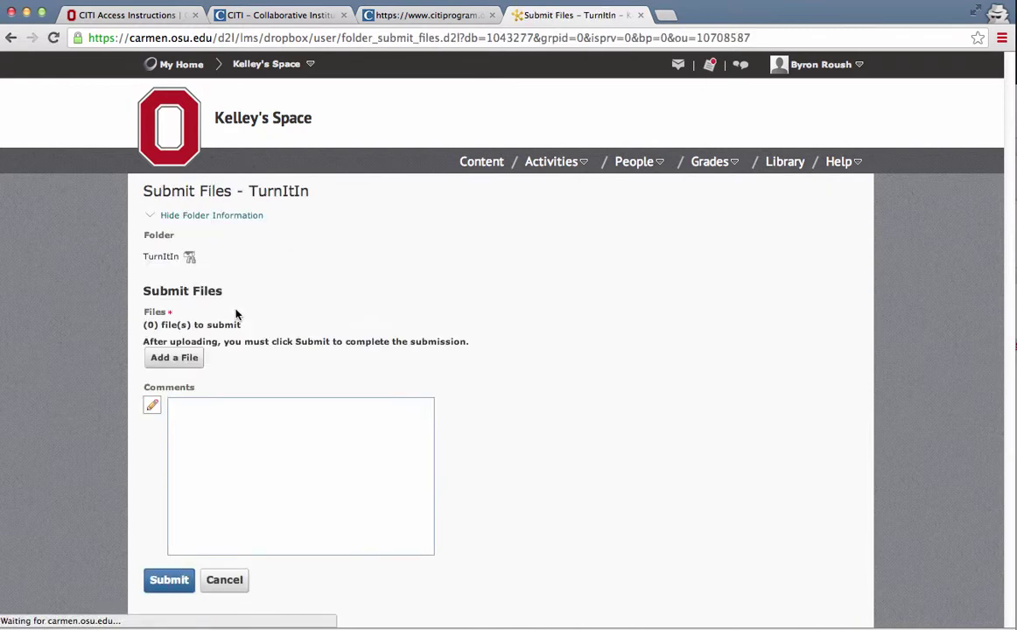
# - Start uploading a file and browse to the EdTech Admin folder on the Desktop
pyautogui.click(179, 362)
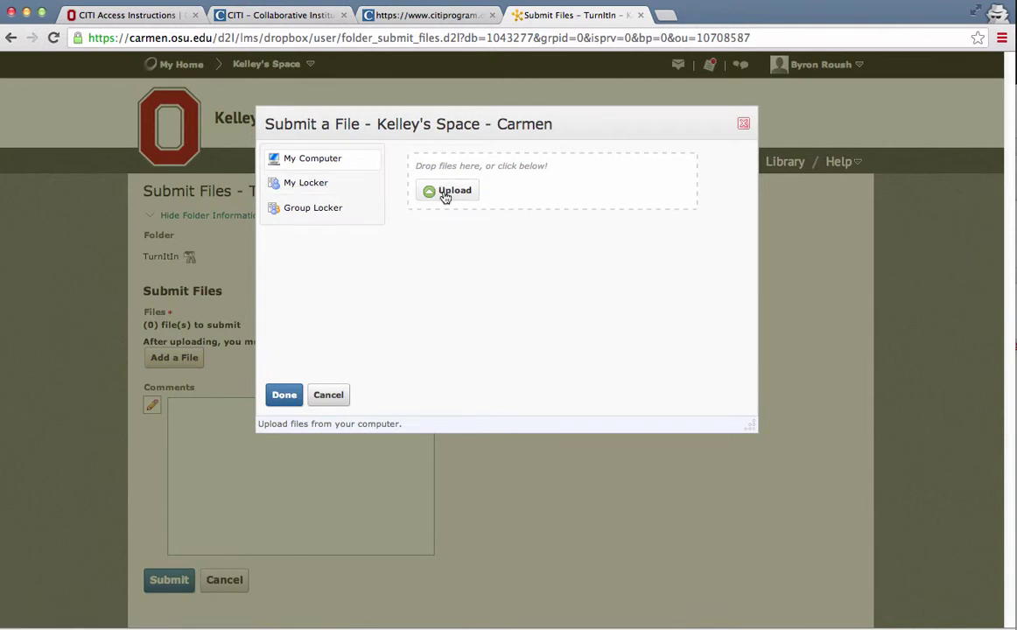
pyautogui.click(445, 194)
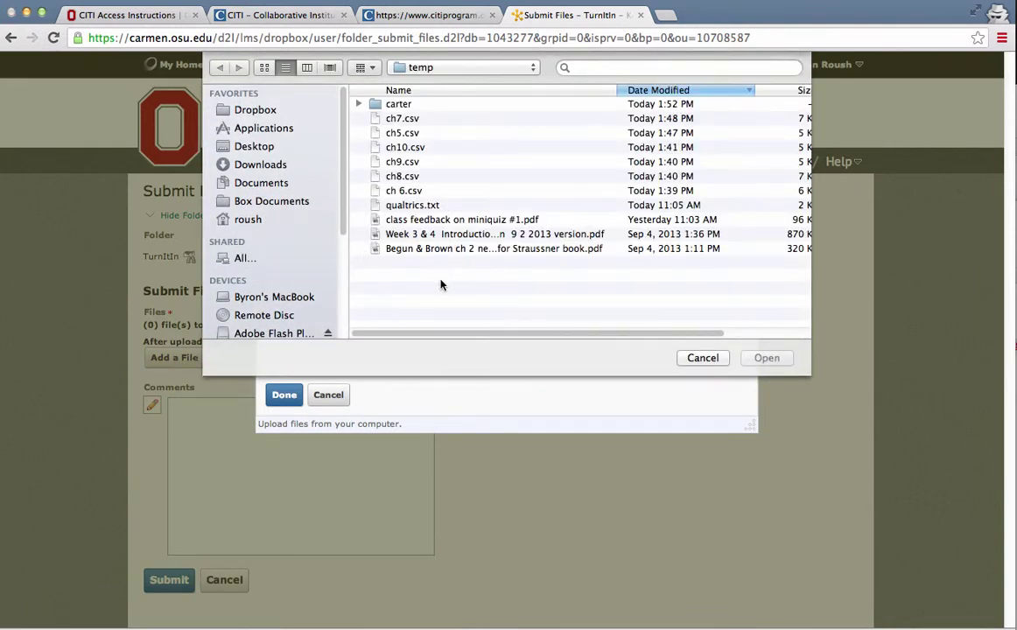
pyautogui.click(234, 146)
pyautogui.click(410, 121)
pyautogui.doubleClick(410, 121)
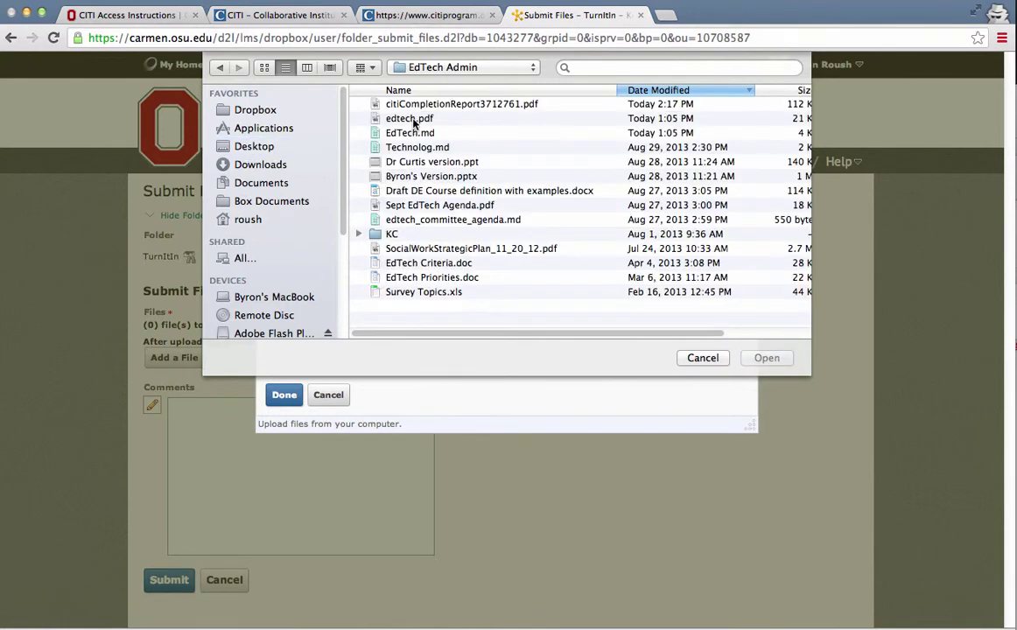
pyautogui.doubleClick(429, 103)
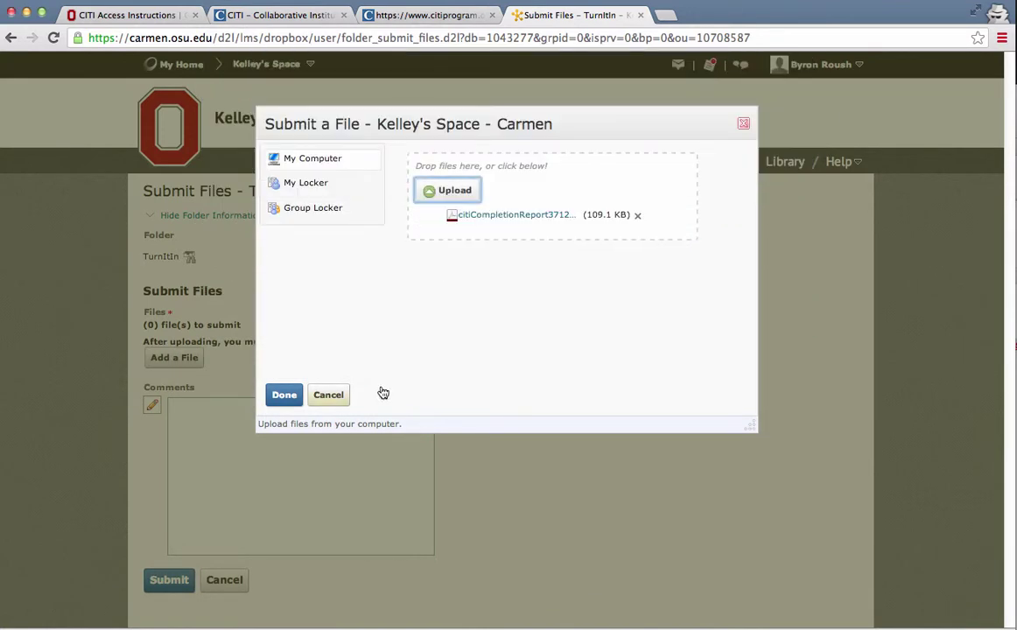
pyautogui.click(285, 395)
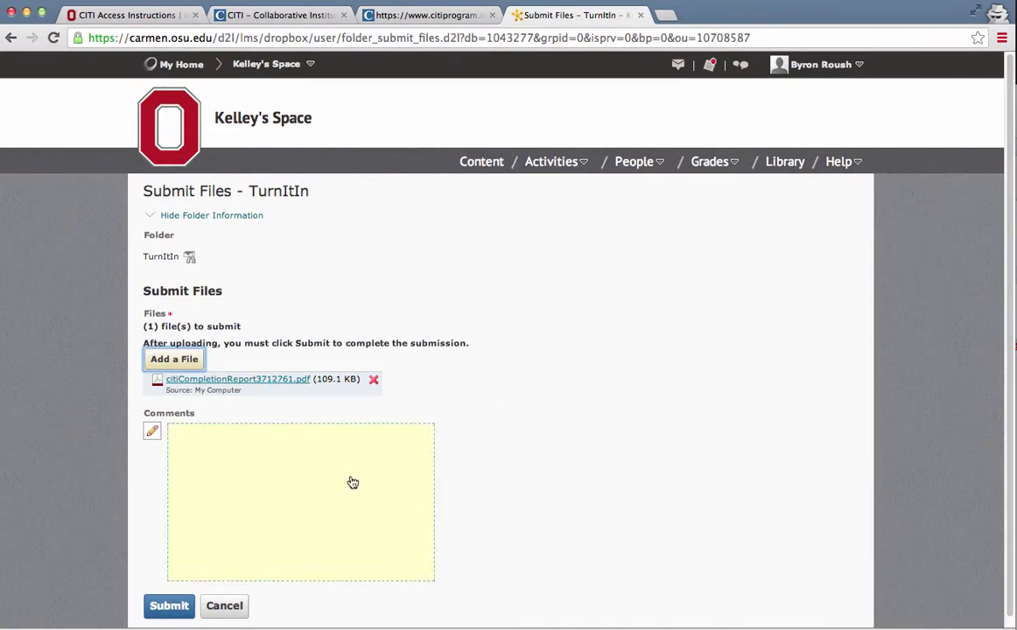
pyautogui.click(157, 607)
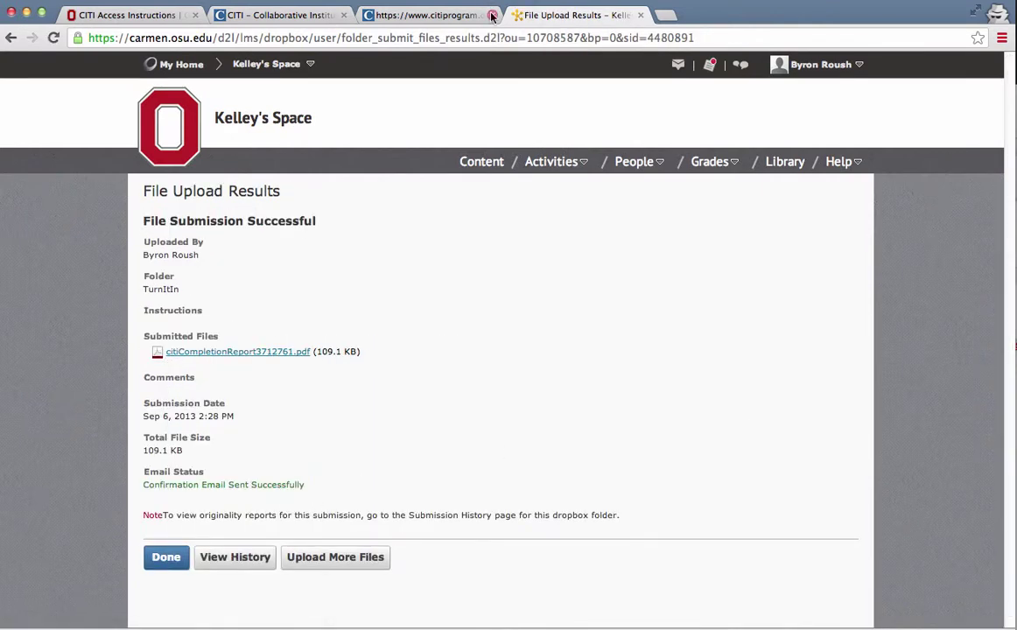
# - Close the File Upload Results tab and scroll through the ORRP CITI Access Instructions page
pyautogui.press('super+w')
pyautogui.click(112, 23)
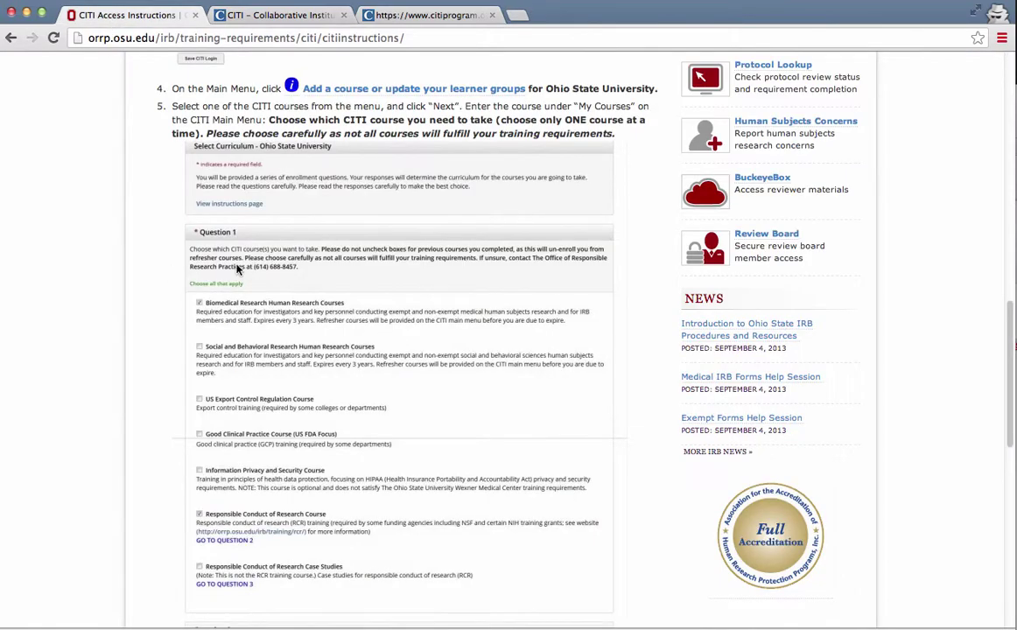
pyautogui.scroll(15, 118, 253)
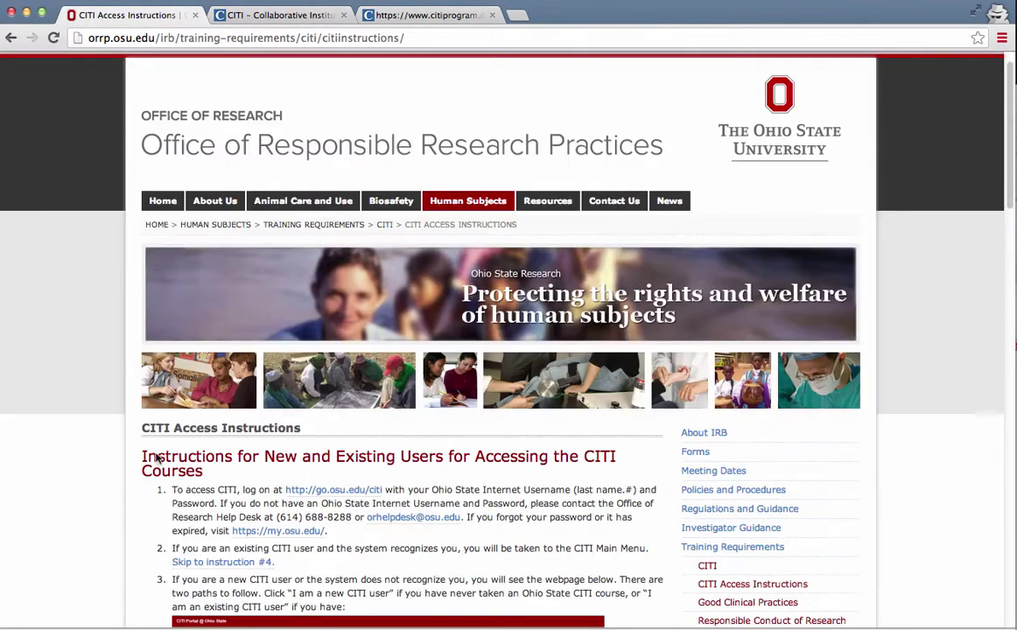
pyautogui.scroll(-3, 311, 379)
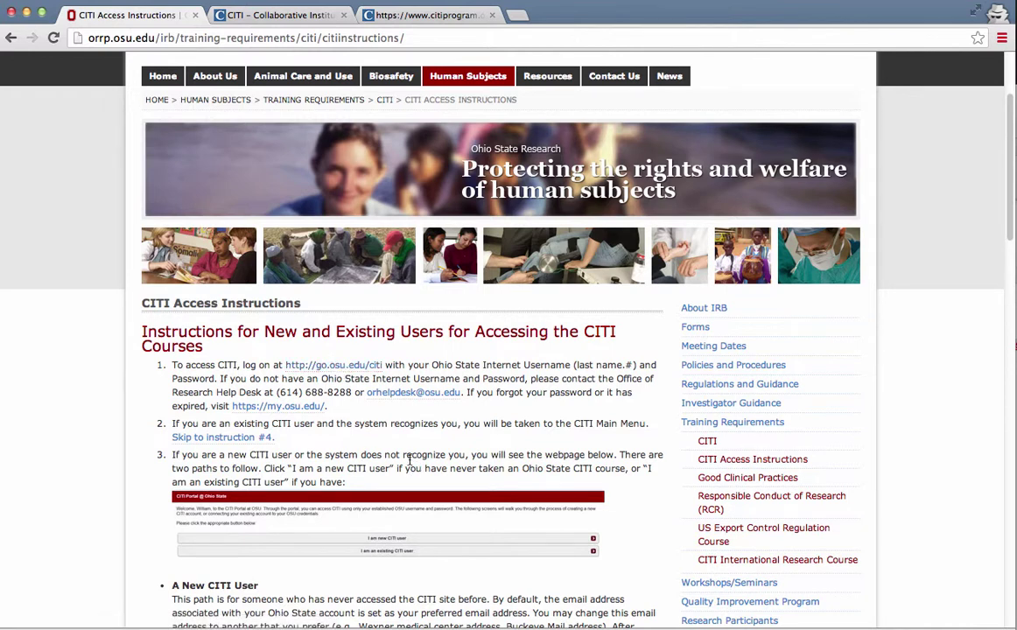
pyautogui.scroll(-1, 439, 490)
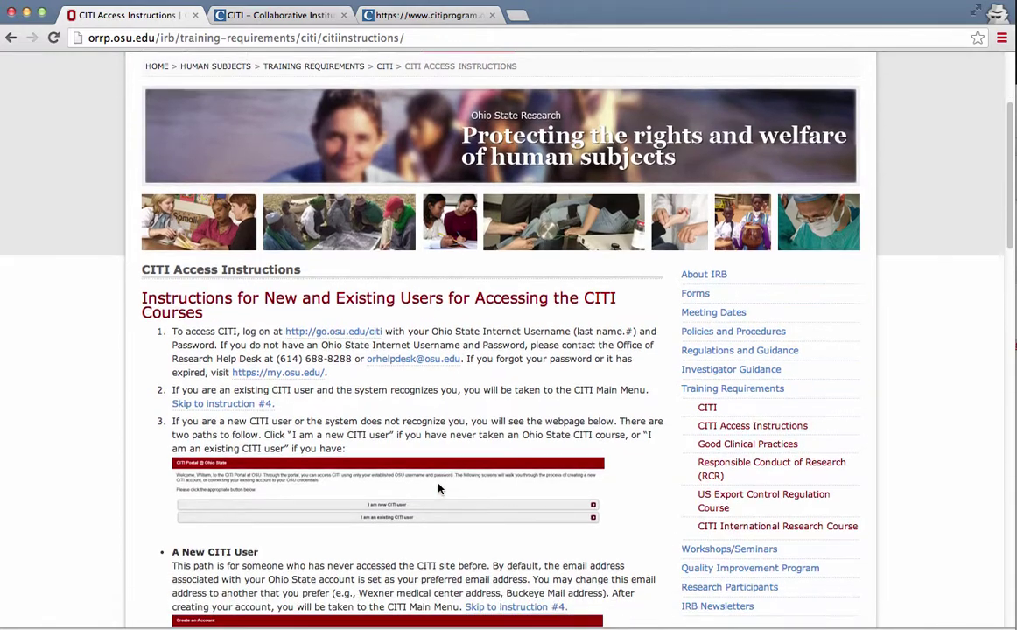
pyautogui.scroll(-2, 391, 501)
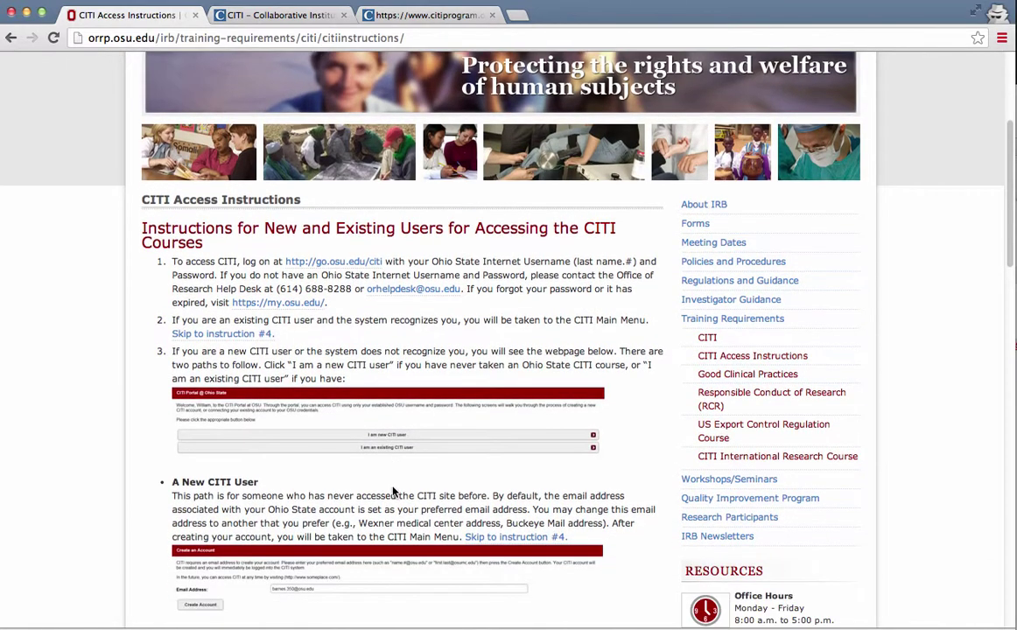
pyautogui.scroll(-2, 393, 492)
pyautogui.scroll(-4, 391, 472)
pyautogui.scroll(4, 391, 471)
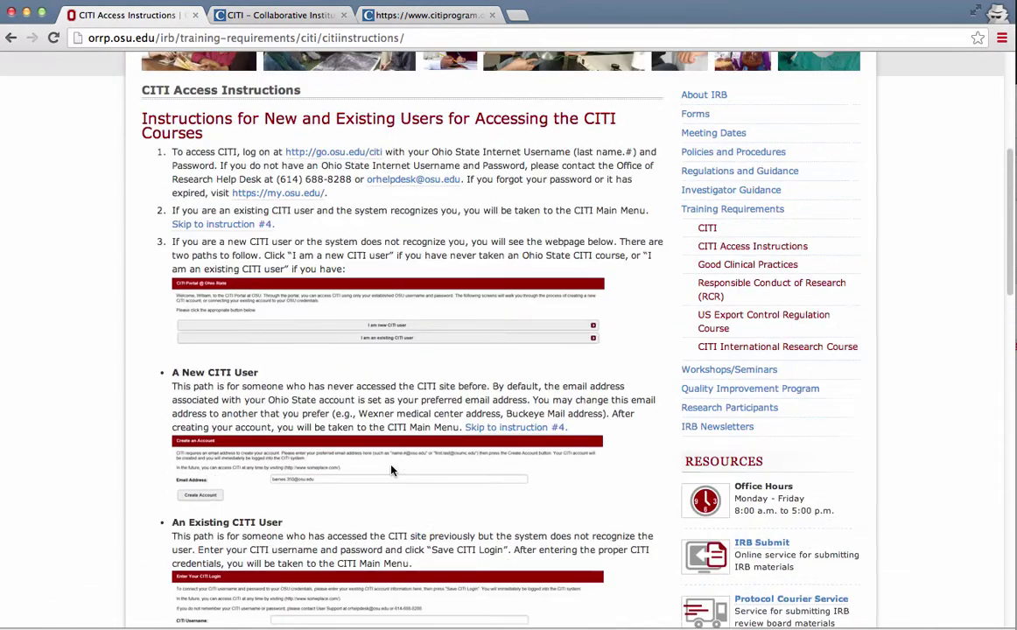
# - Switch to the CITI Main Menu tab and open Add a Course or Update Learner Groups
pyautogui.click(279, 15)
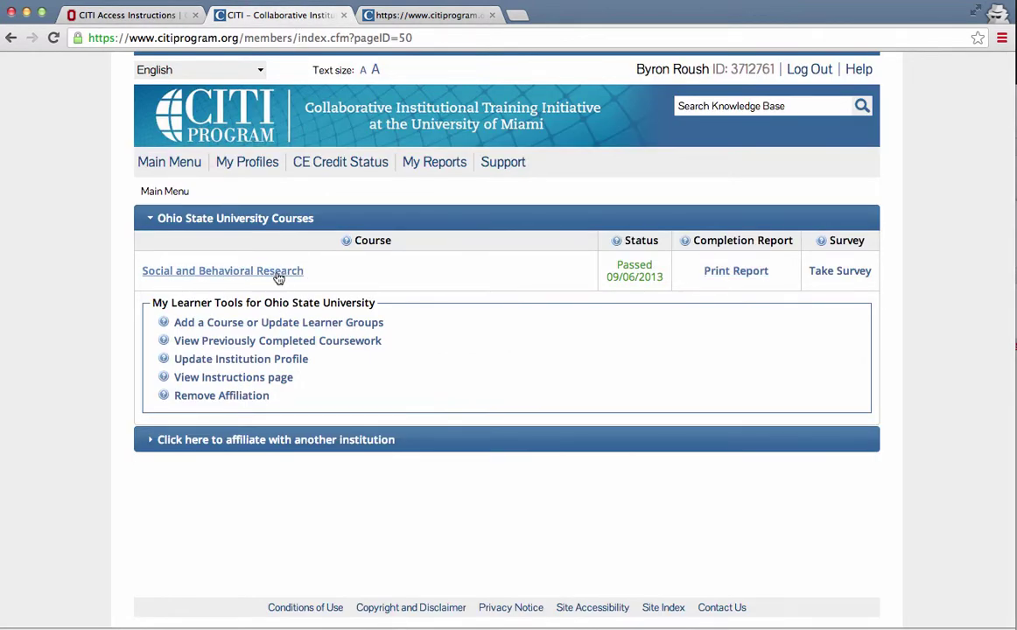
pyautogui.click(248, 323)
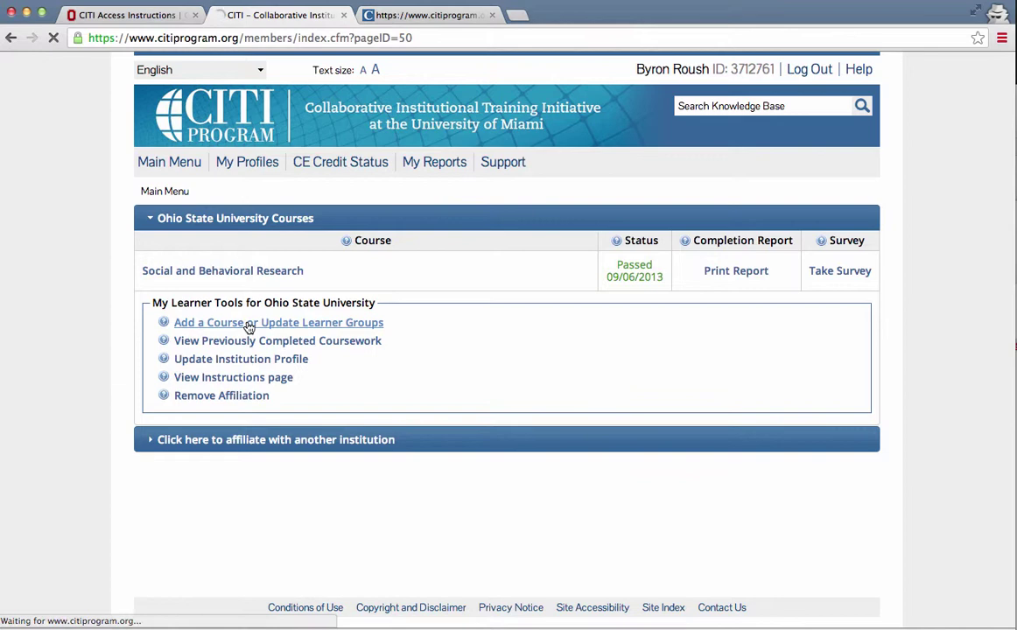
pyautogui.scroll(-6, 188, 375)
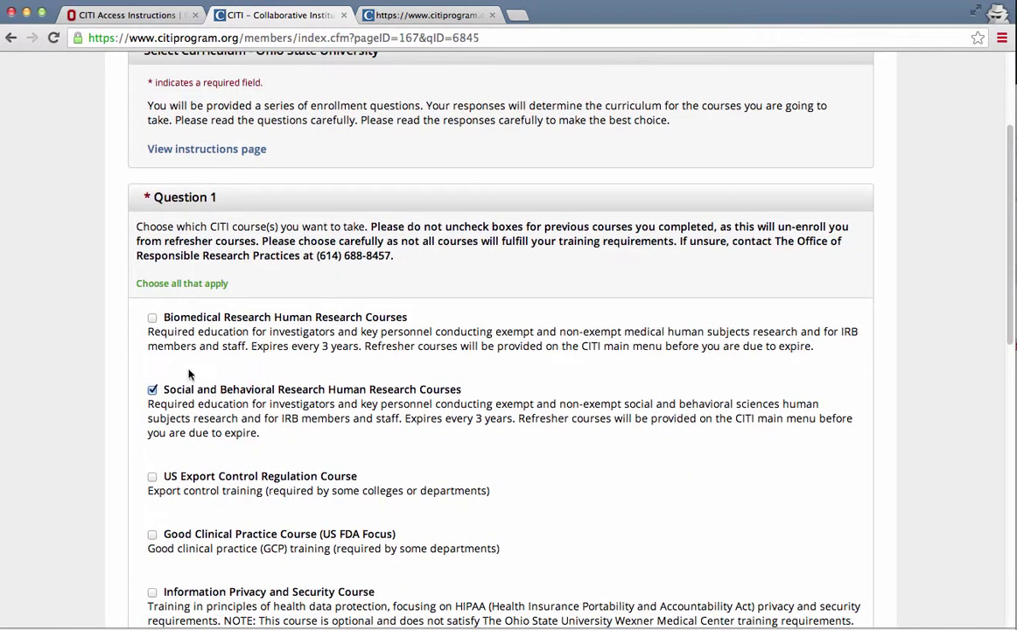
# - Review Question 1, where Social and Behavioral Research Human Research Courses is still chosen
pyautogui.moveTo(164, 390); pyautogui.dragTo(470, 433)
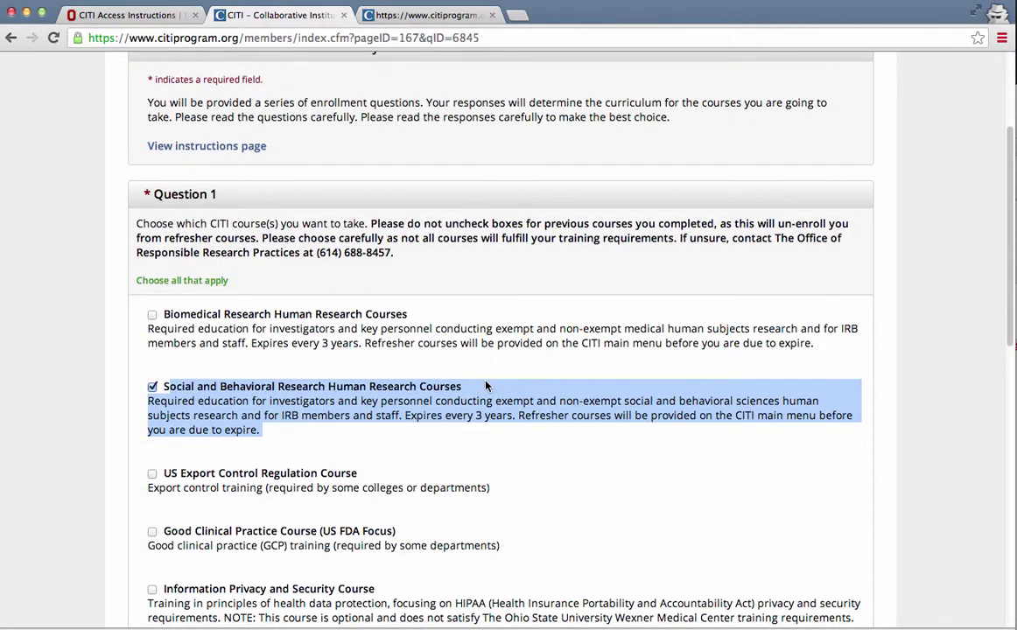
pyautogui.scroll(-12, 329, 350)
pyautogui.scroll(7, 470, 270)
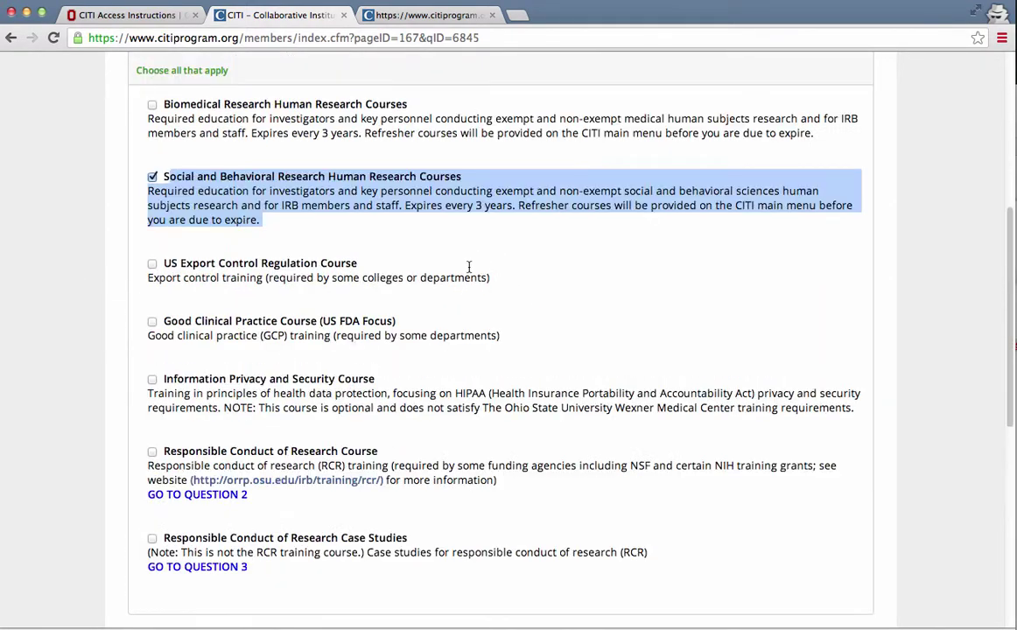
pyautogui.scroll(-1, 464, 289)
pyautogui.scroll(9, 475, 312)
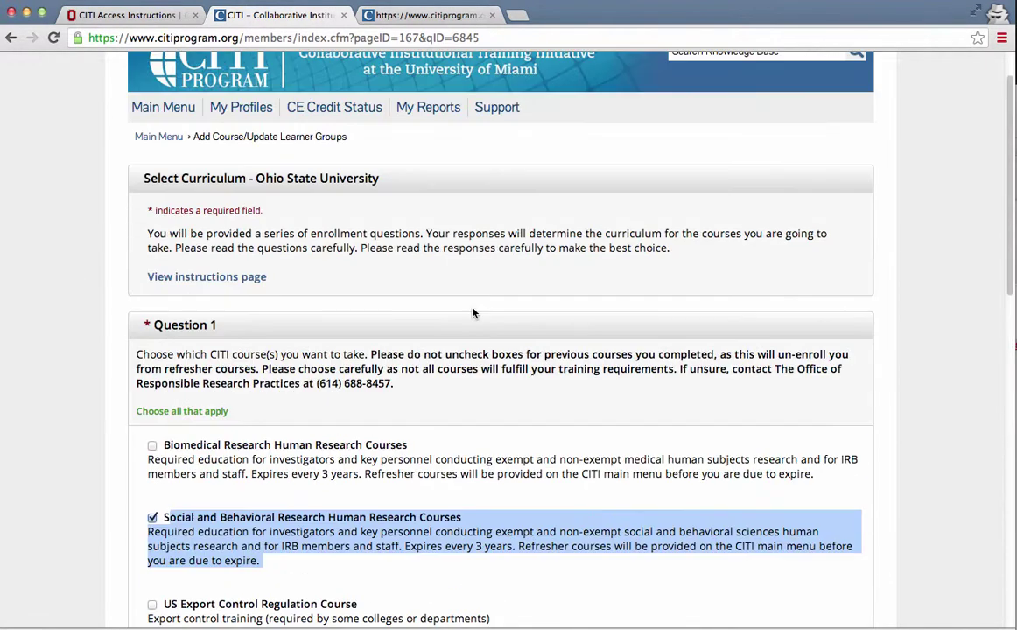
pyautogui.scroll(-10, 428, 448)
pyautogui.scroll(-9, 420, 429)
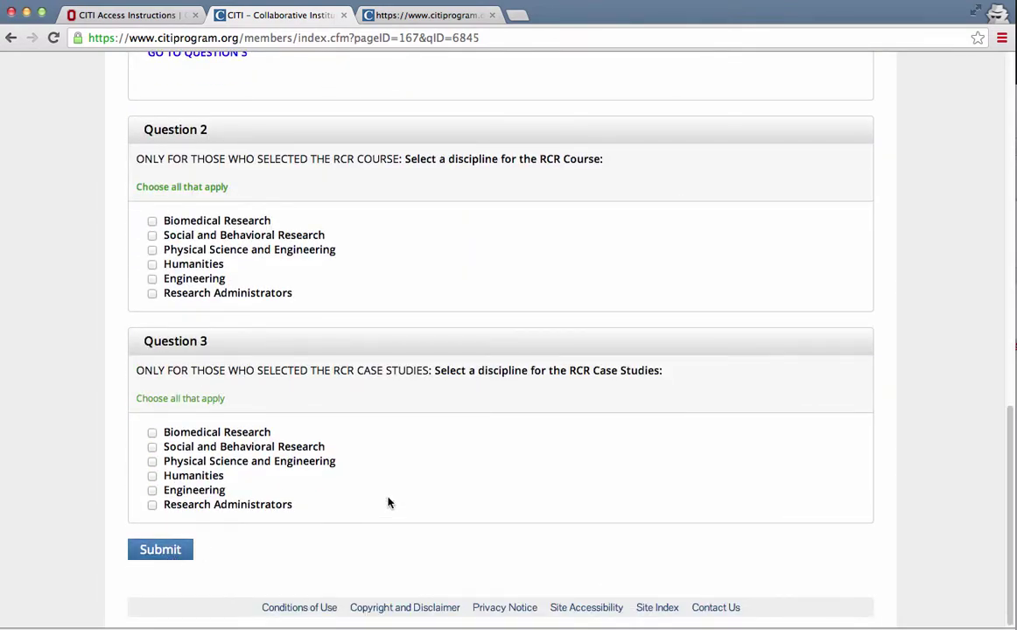
pyautogui.scroll(10, 470, 456)
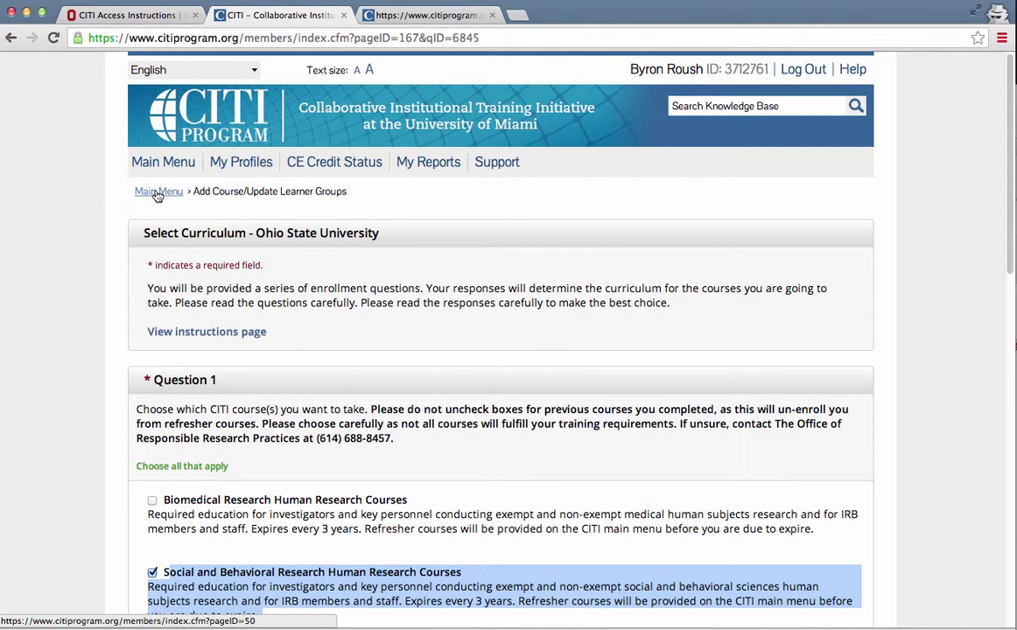
# - From the Main Menu, open the Social and Behavioral Research gradebook and review the 95% score and module results
pyautogui.click(158, 192)
pyautogui.click(222, 272)
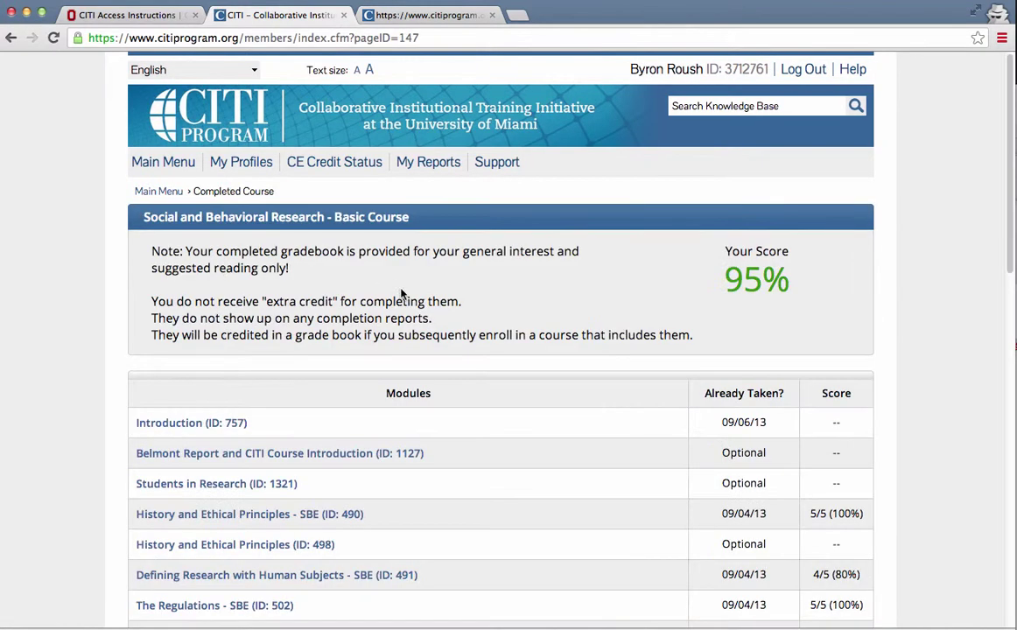
pyautogui.scroll(-2, 436, 347)
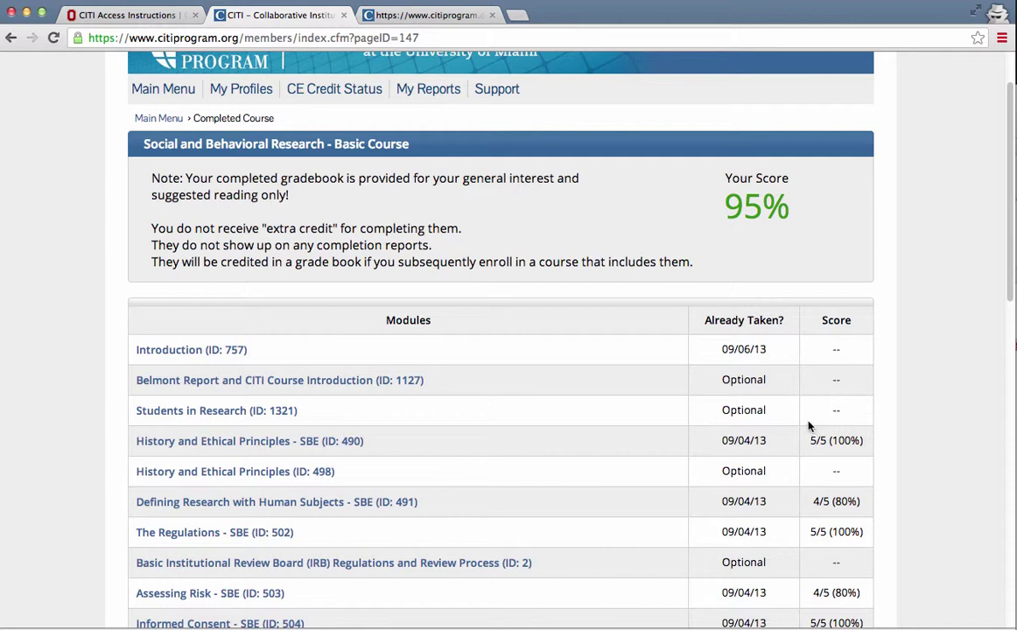
pyautogui.scroll(2, 526, 368)
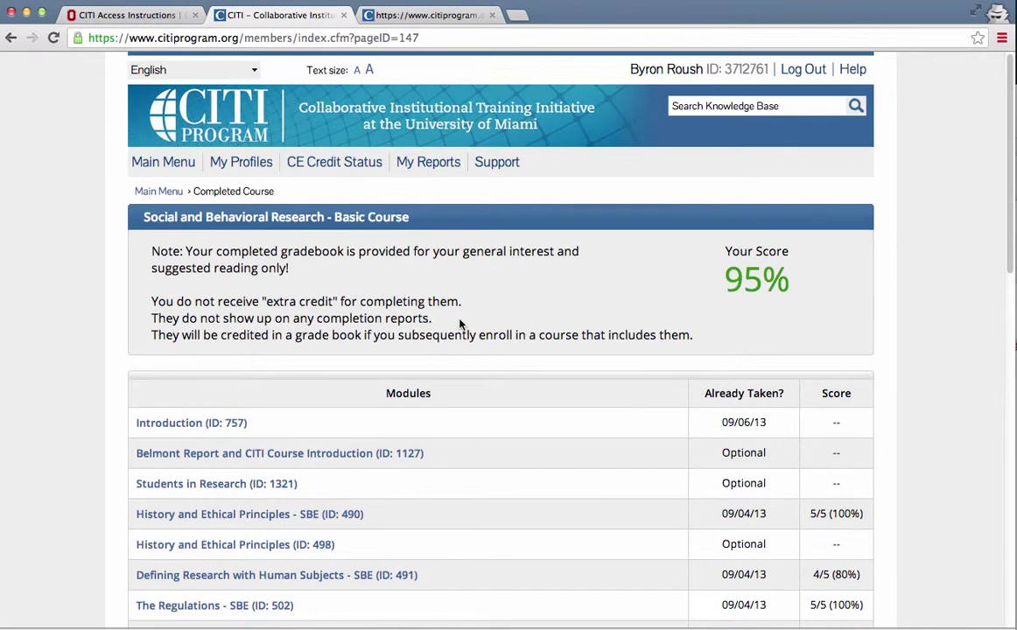
# - Reopen the Social and Behavioral Research completion report PDF from the Main Menu, then close its right-click menu
pyautogui.click(144, 163)
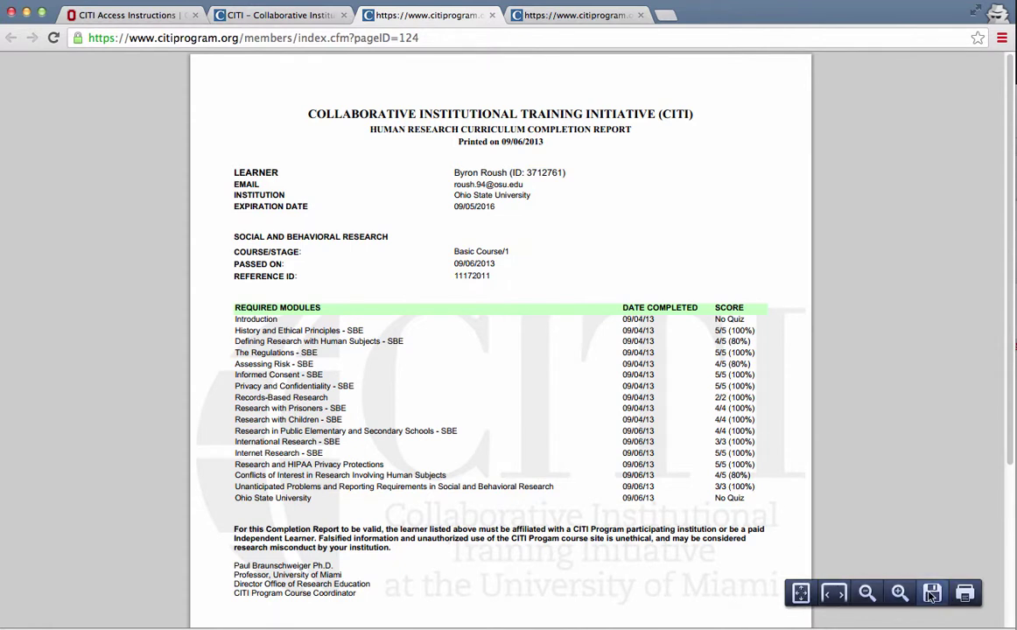
pyautogui.rightClick(600, 434)
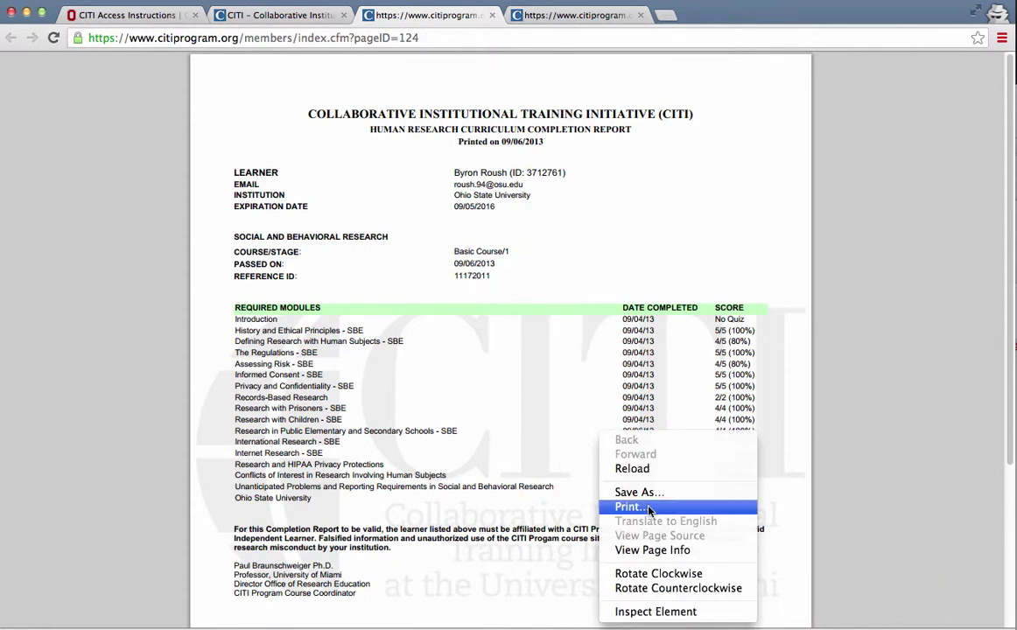
pyautogui.click(763, 333)
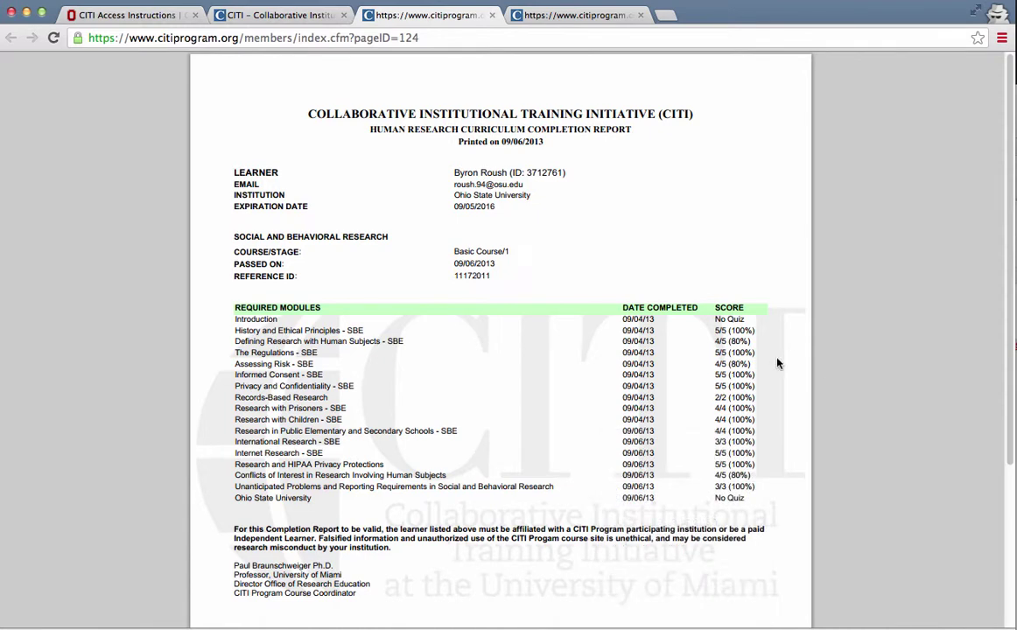